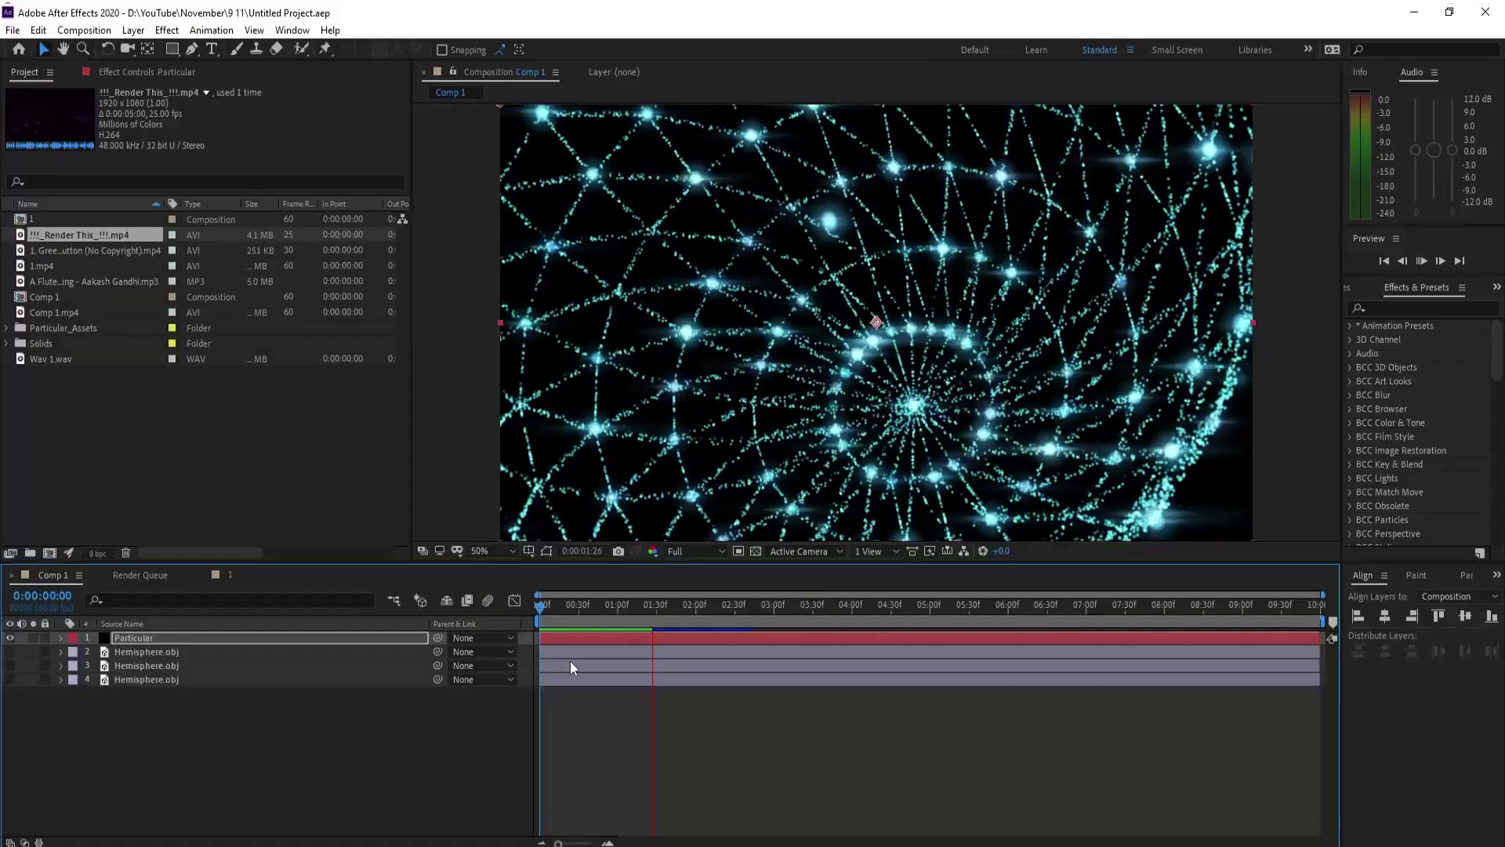
- Stop the hemisphere preview and scrub back to an earlier frame
key(space)
key(space)
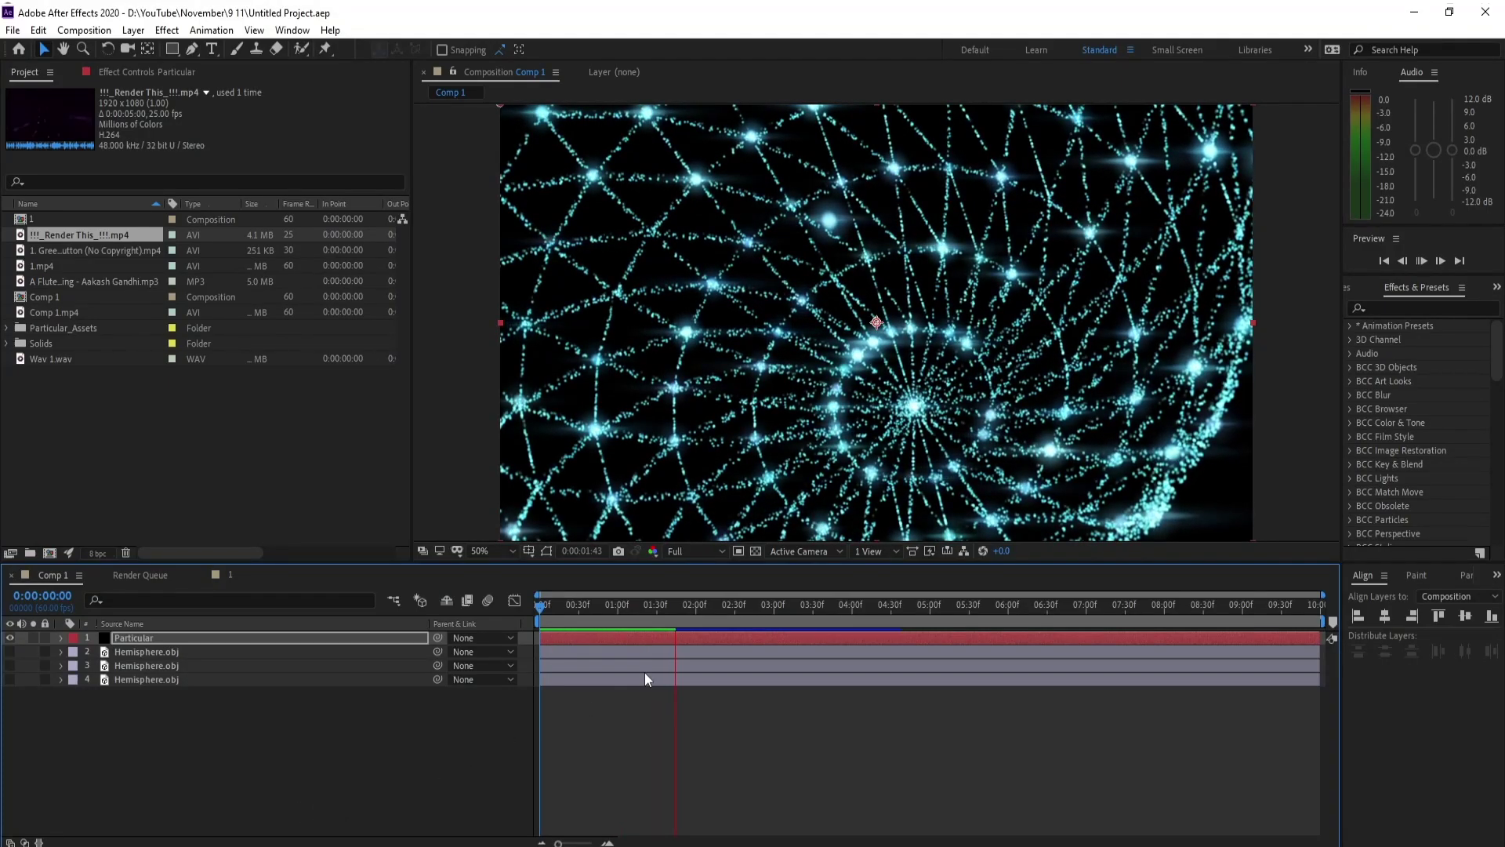
drag(699, 612, 939, 635)
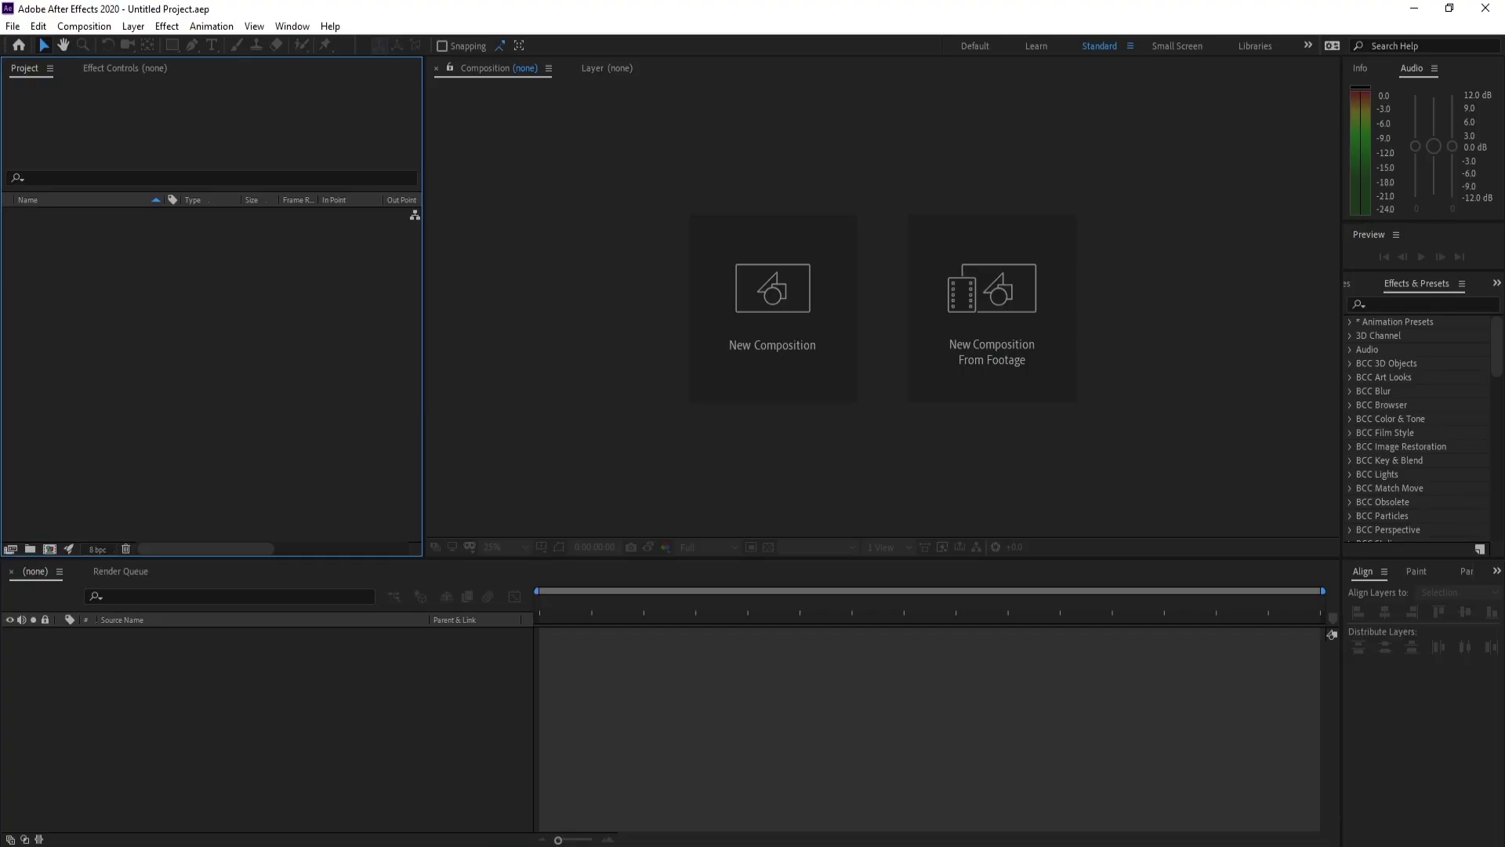
- Create Comp 1 at 1920x1080, 60 fps, 0:00:10:00 duration with a black background
click(803, 369)
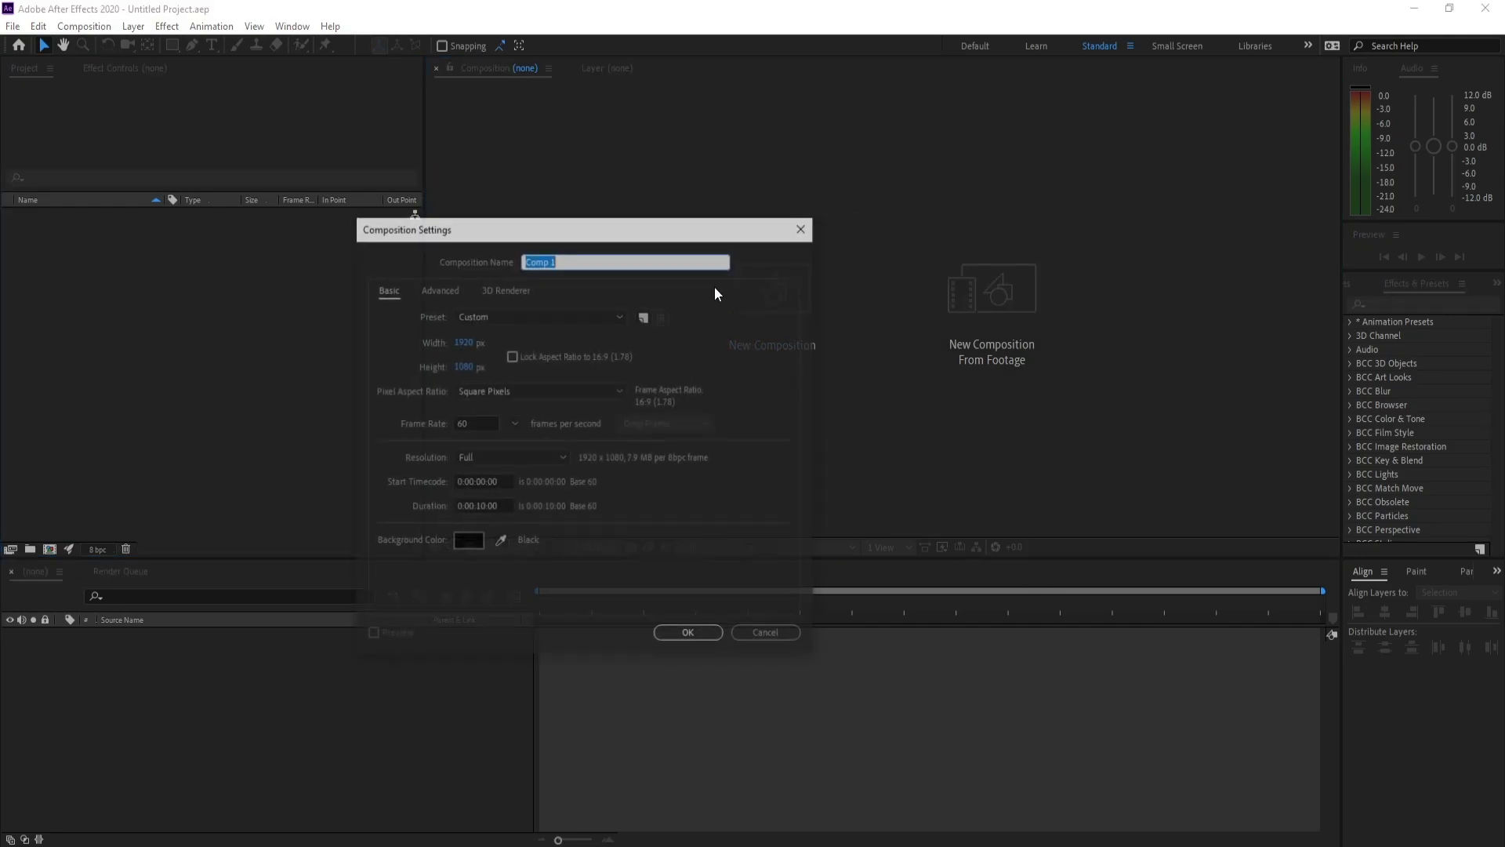
drag(674, 216, 529, 41)
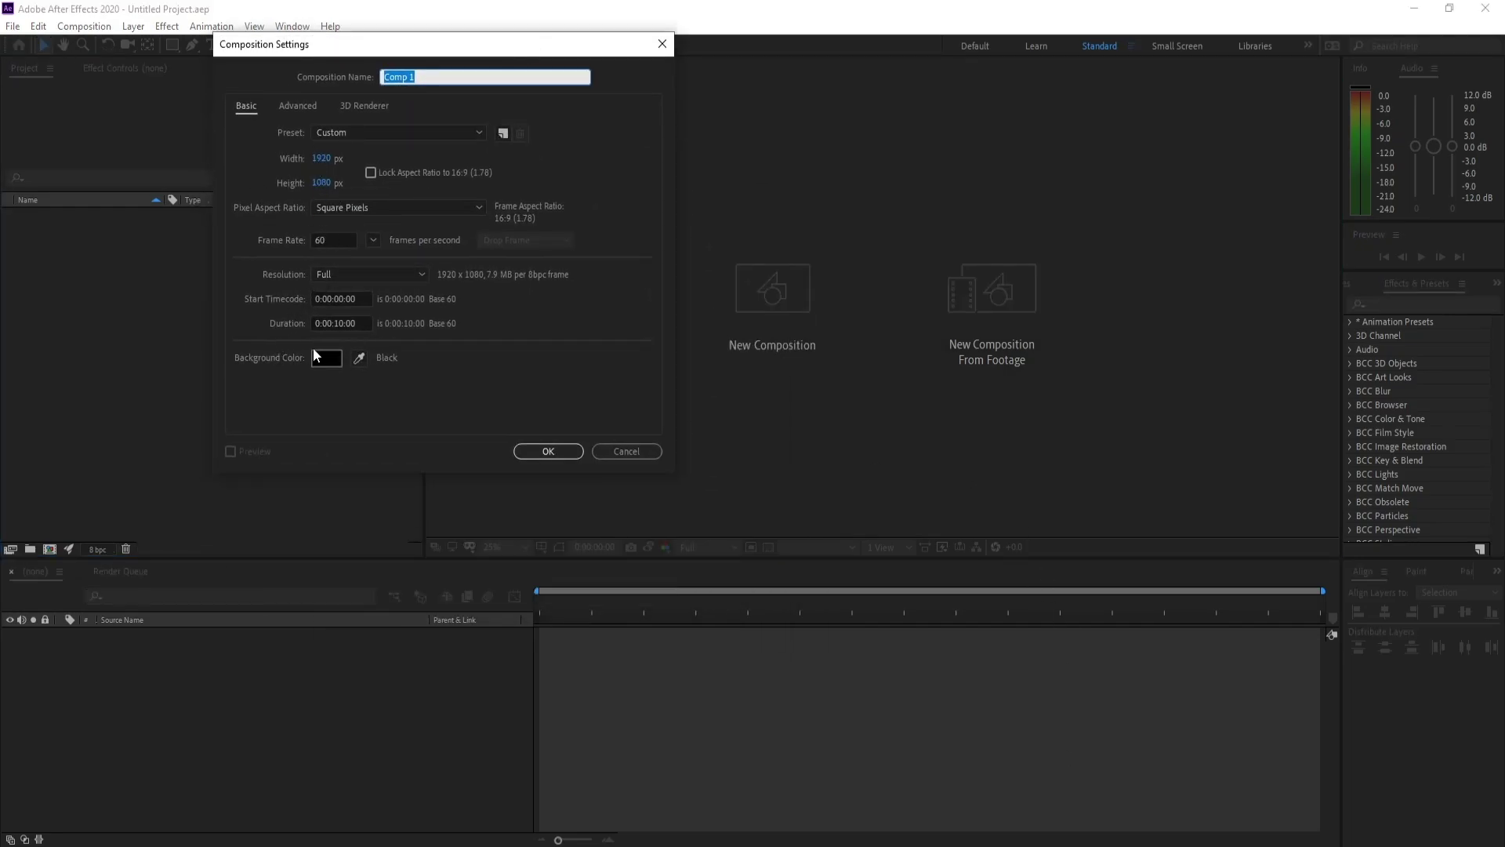
click(524, 453)
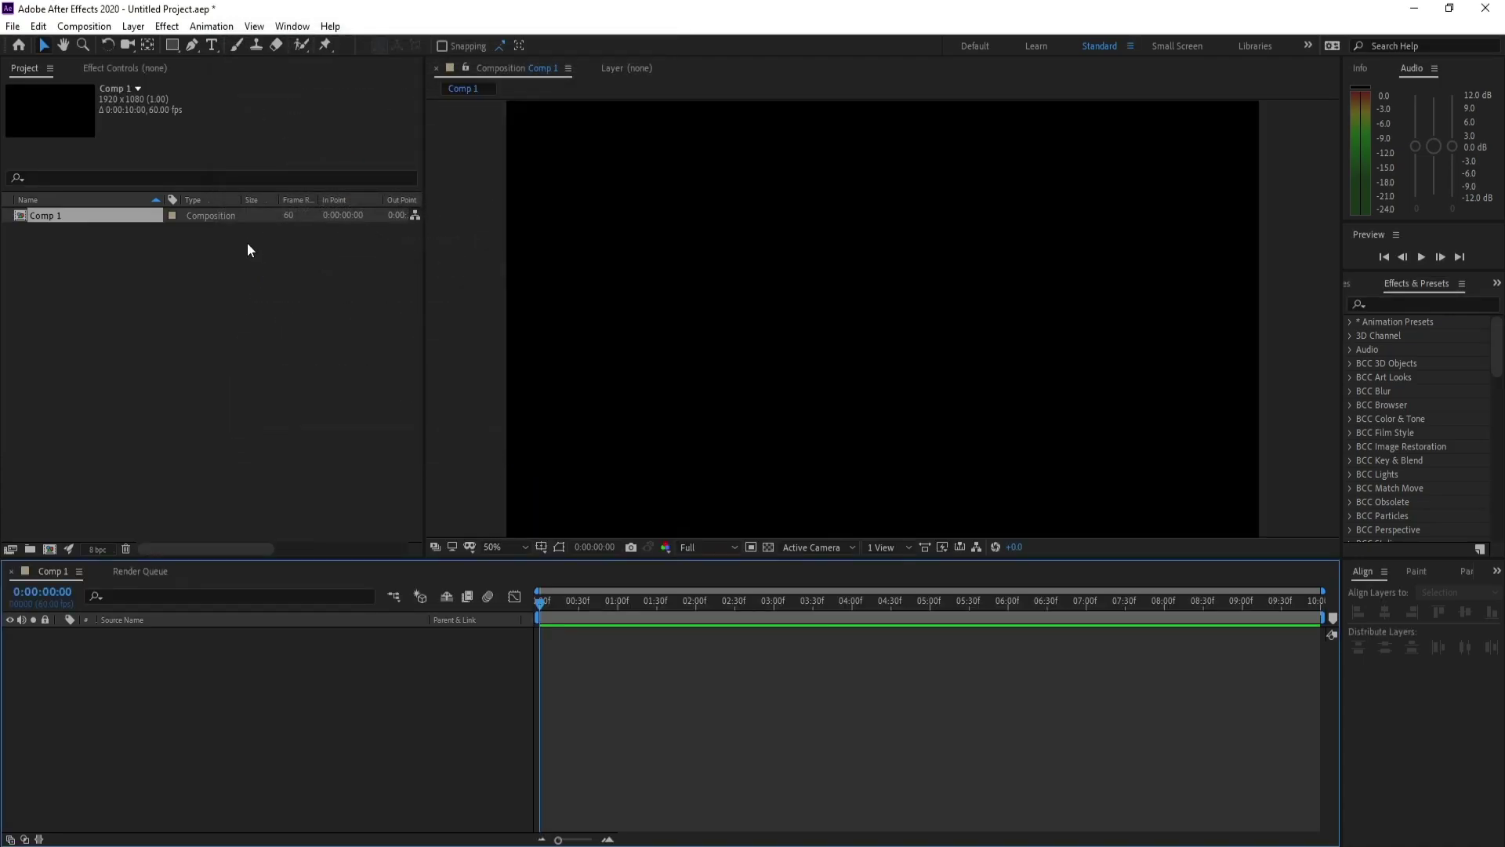
- Add a 1920x1080 black solid named 'Particular' via Layer > New > Solid
click(133, 26)
mouse_move(196, 41)
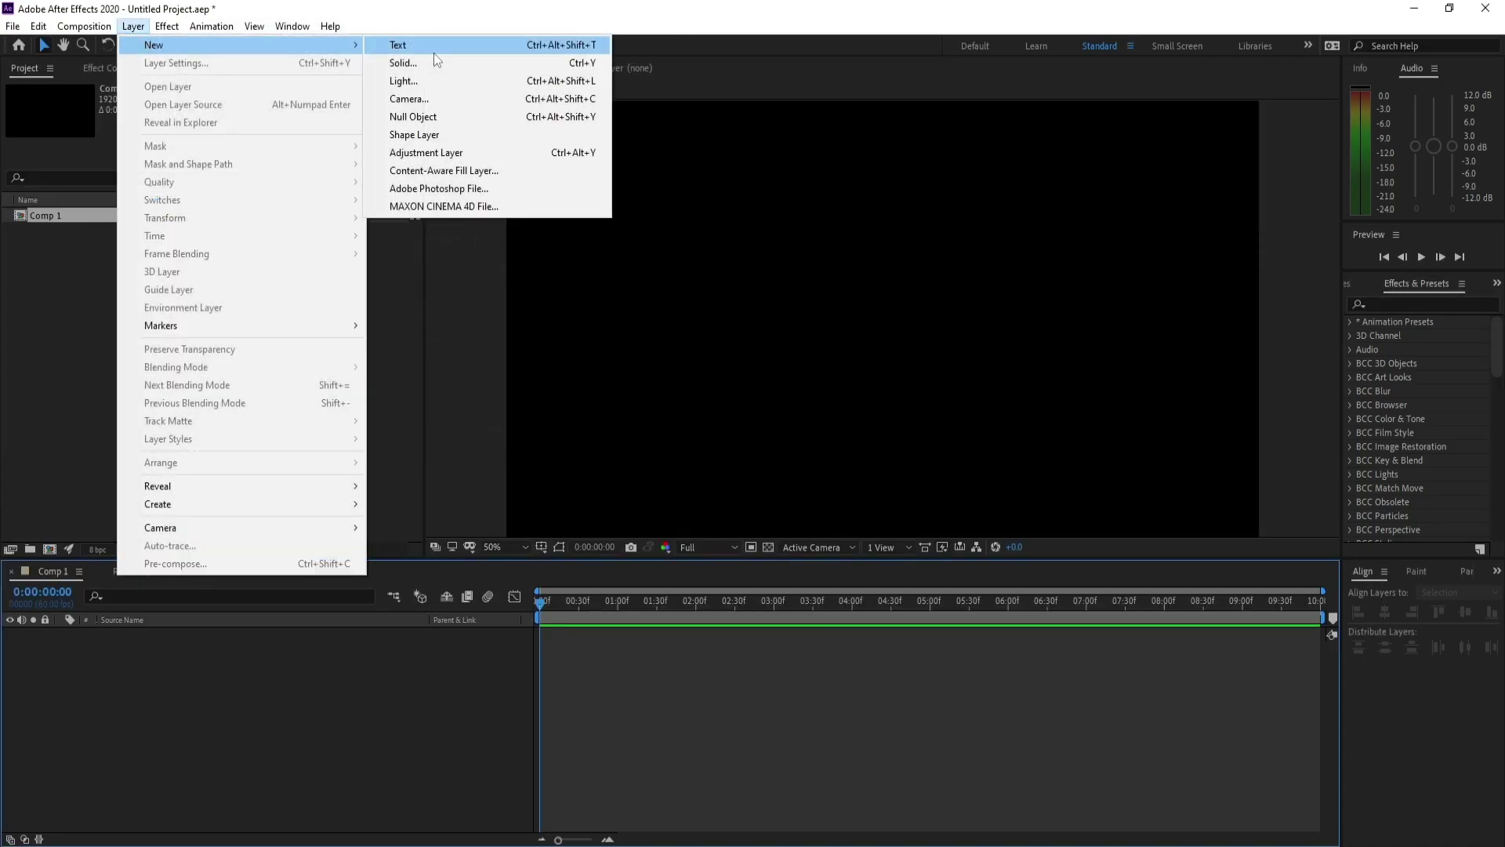
click(435, 62)
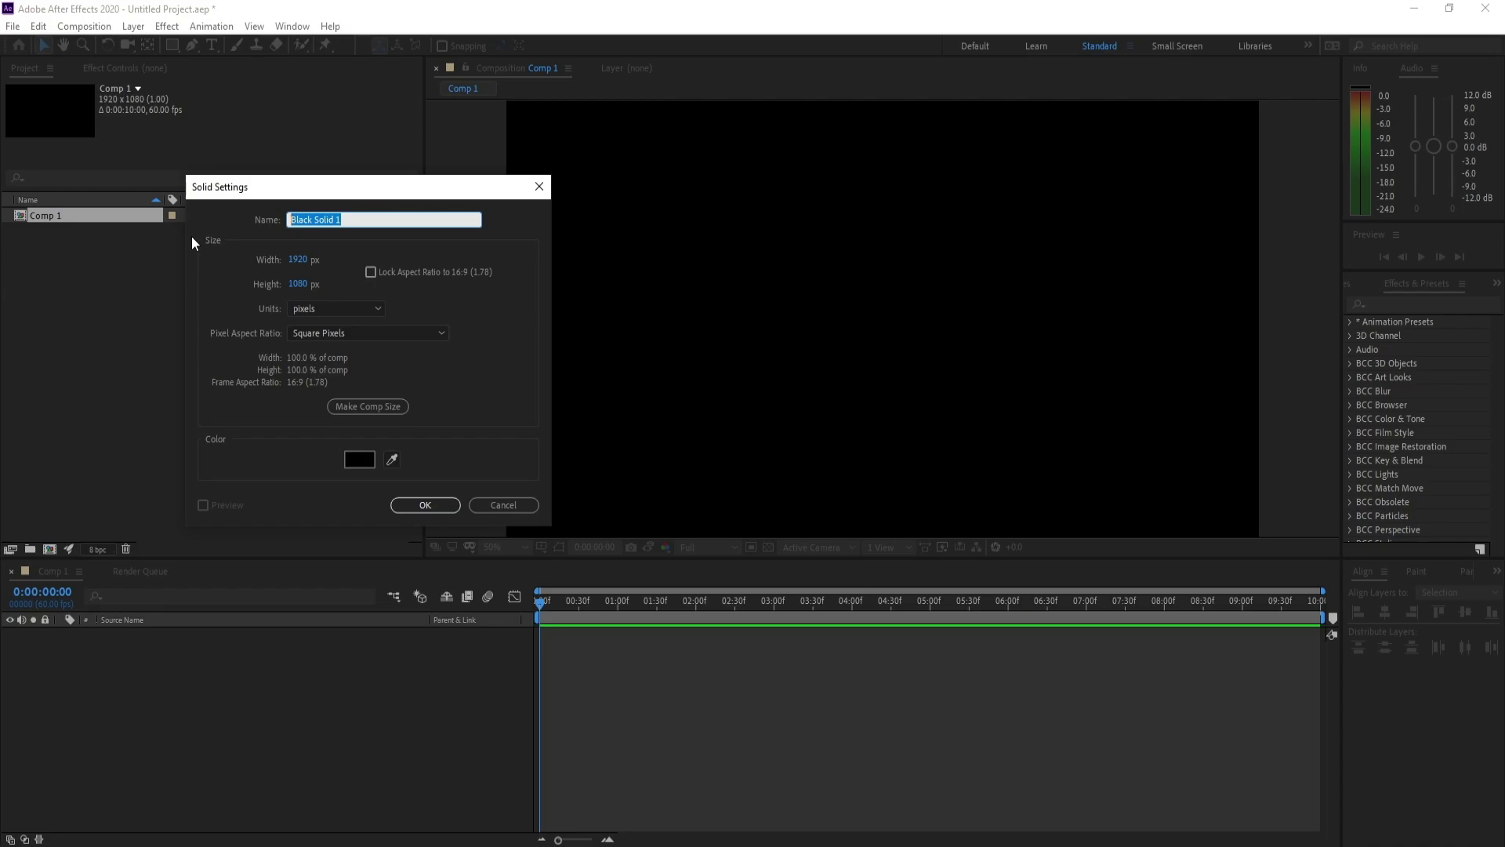
text(Particular)
key(Return)
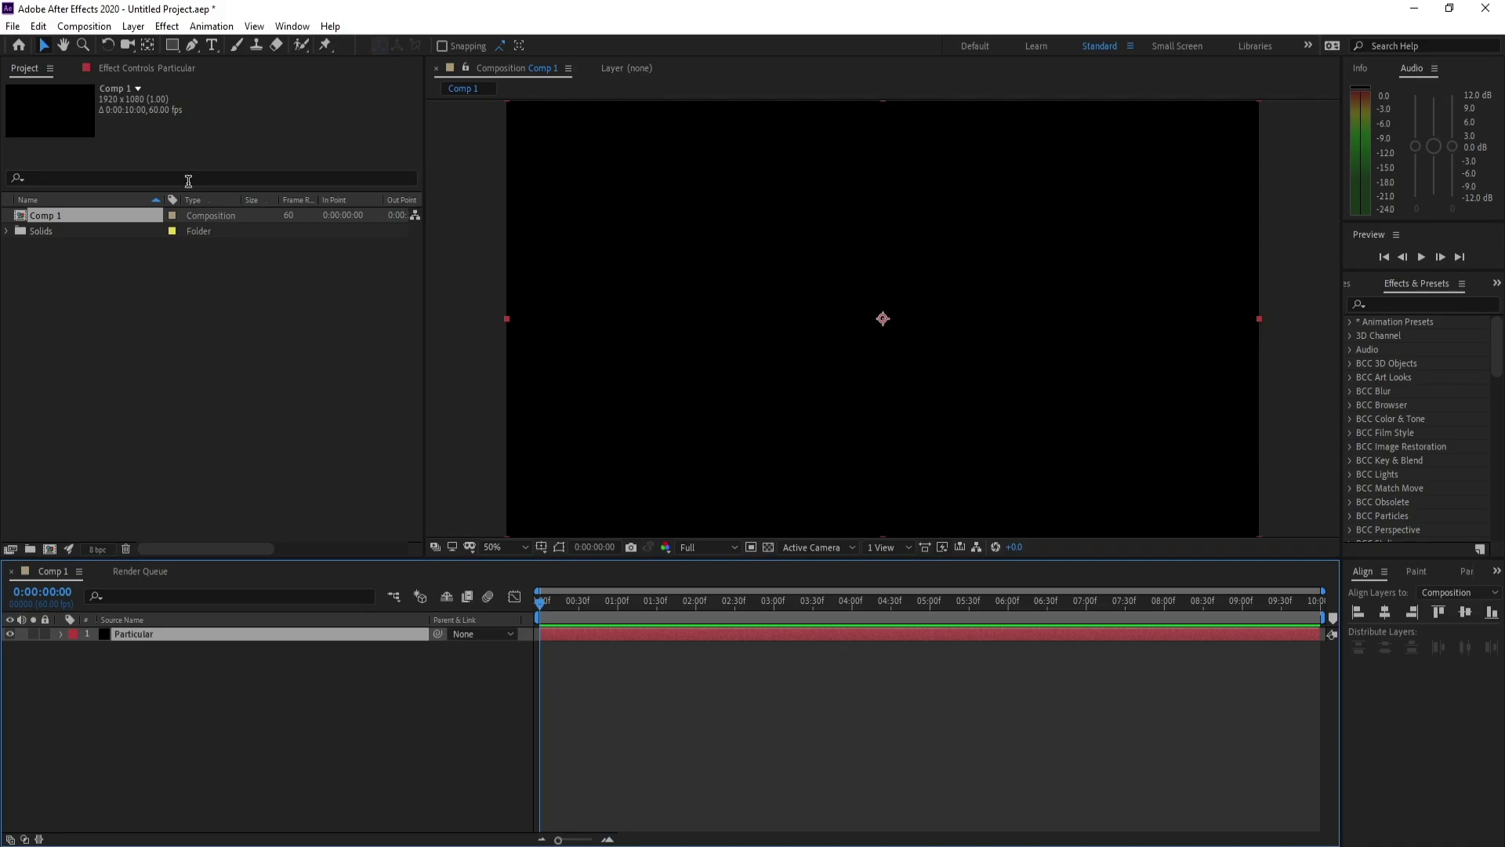
- Apply RG Trapcode > Particular to the solid and move the playhead to 0:00:07:04
click(165, 30)
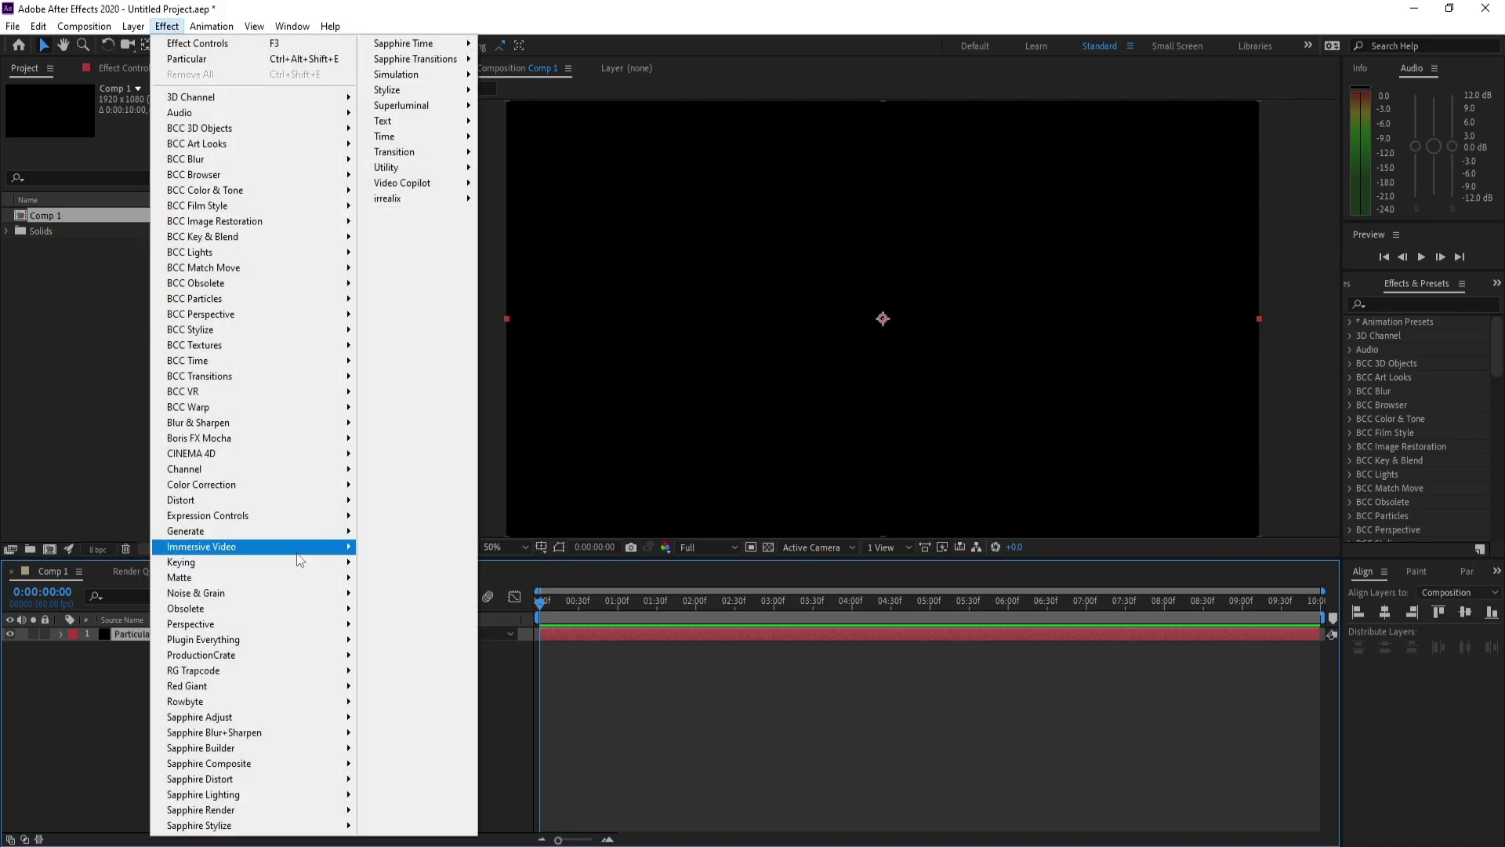
mouse_move(276, 679)
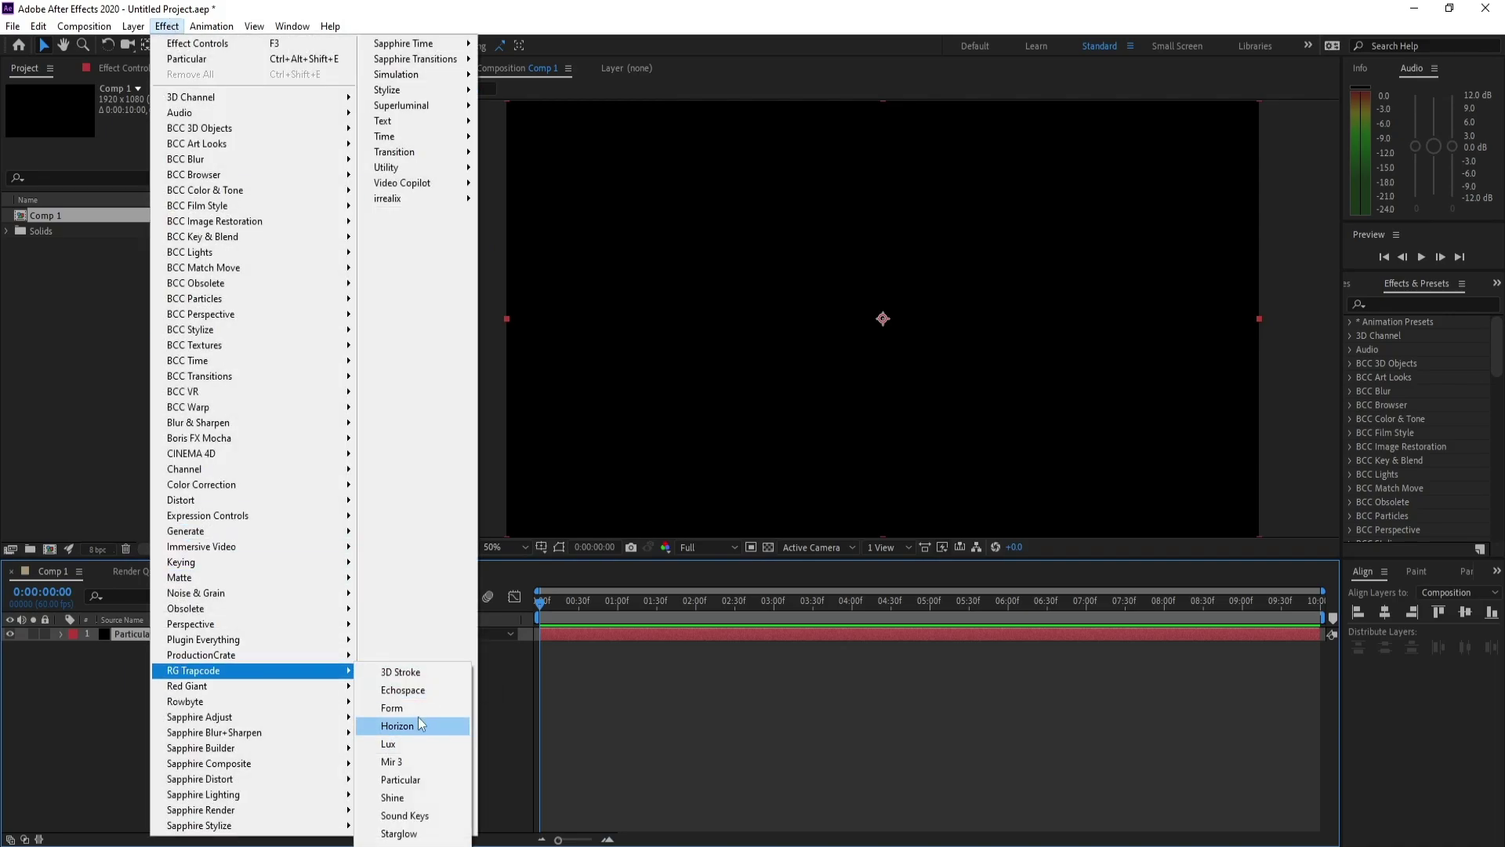
click(431, 779)
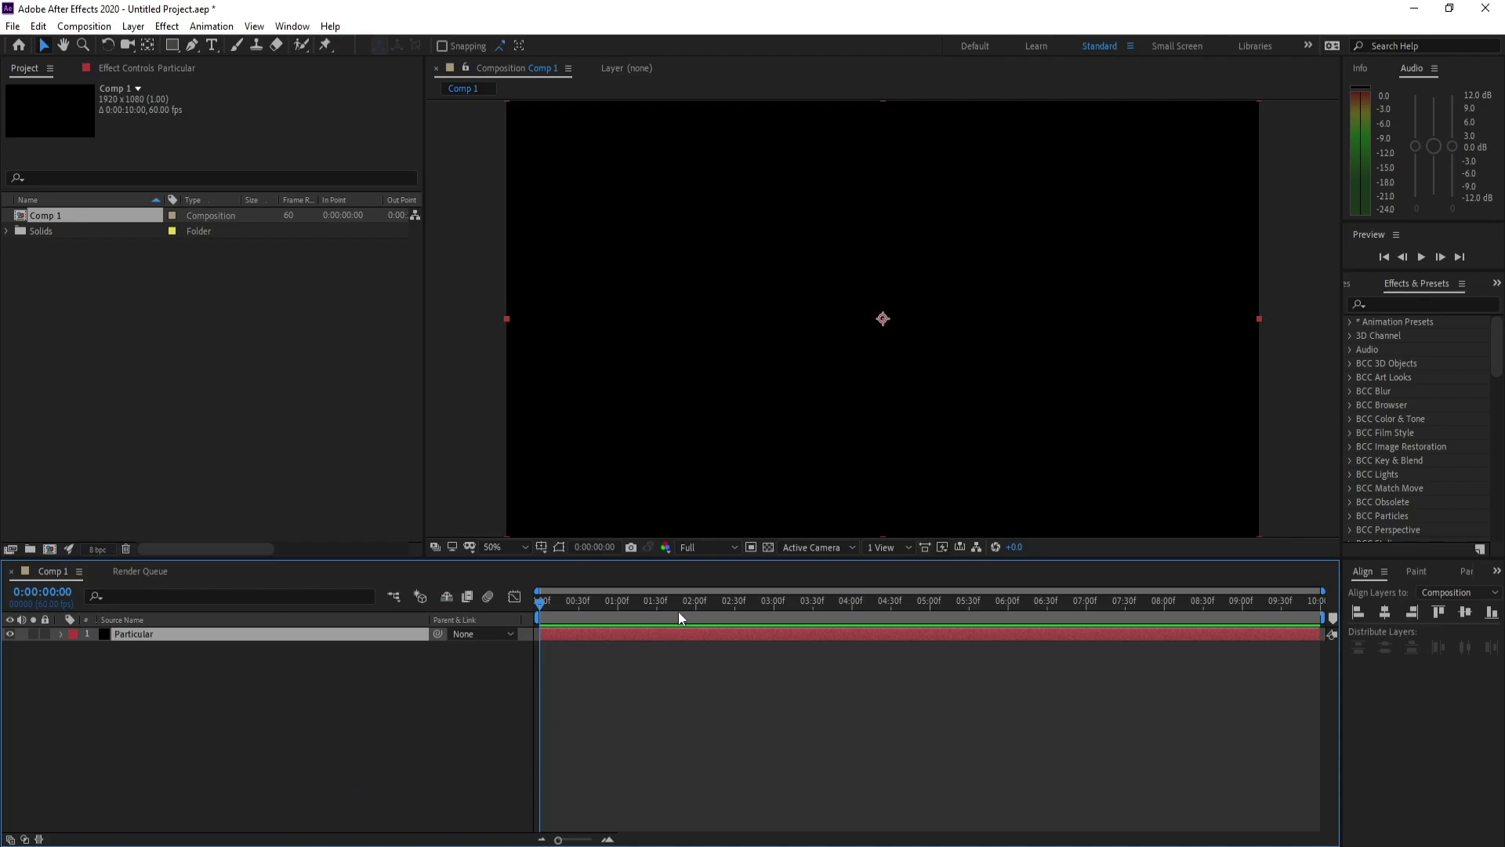
drag(679, 606, 1095, 614)
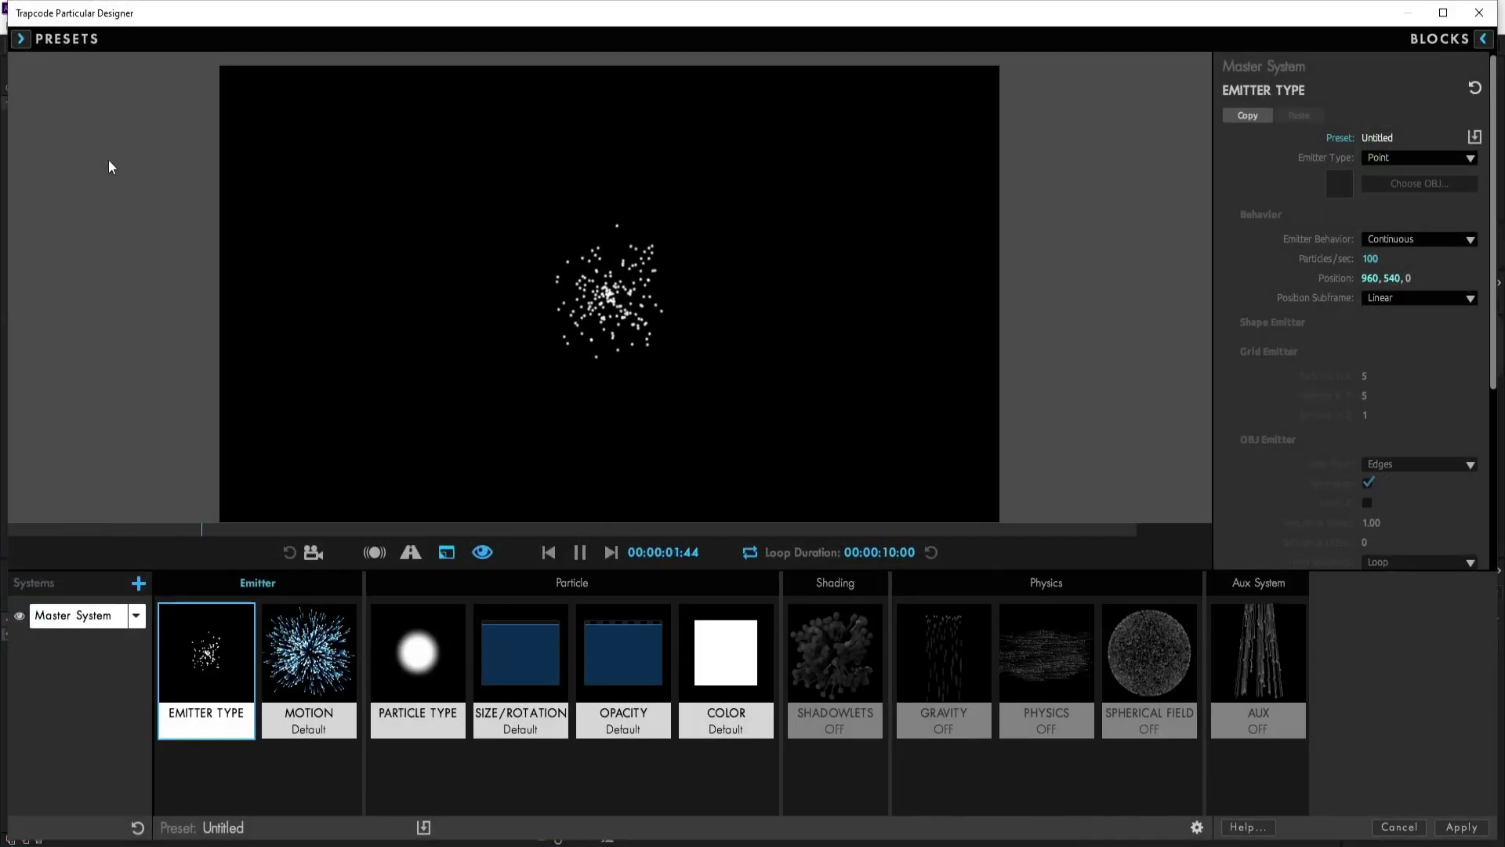
- Open the Designer preset library and switch to the Multiple System presets
click(27, 37)
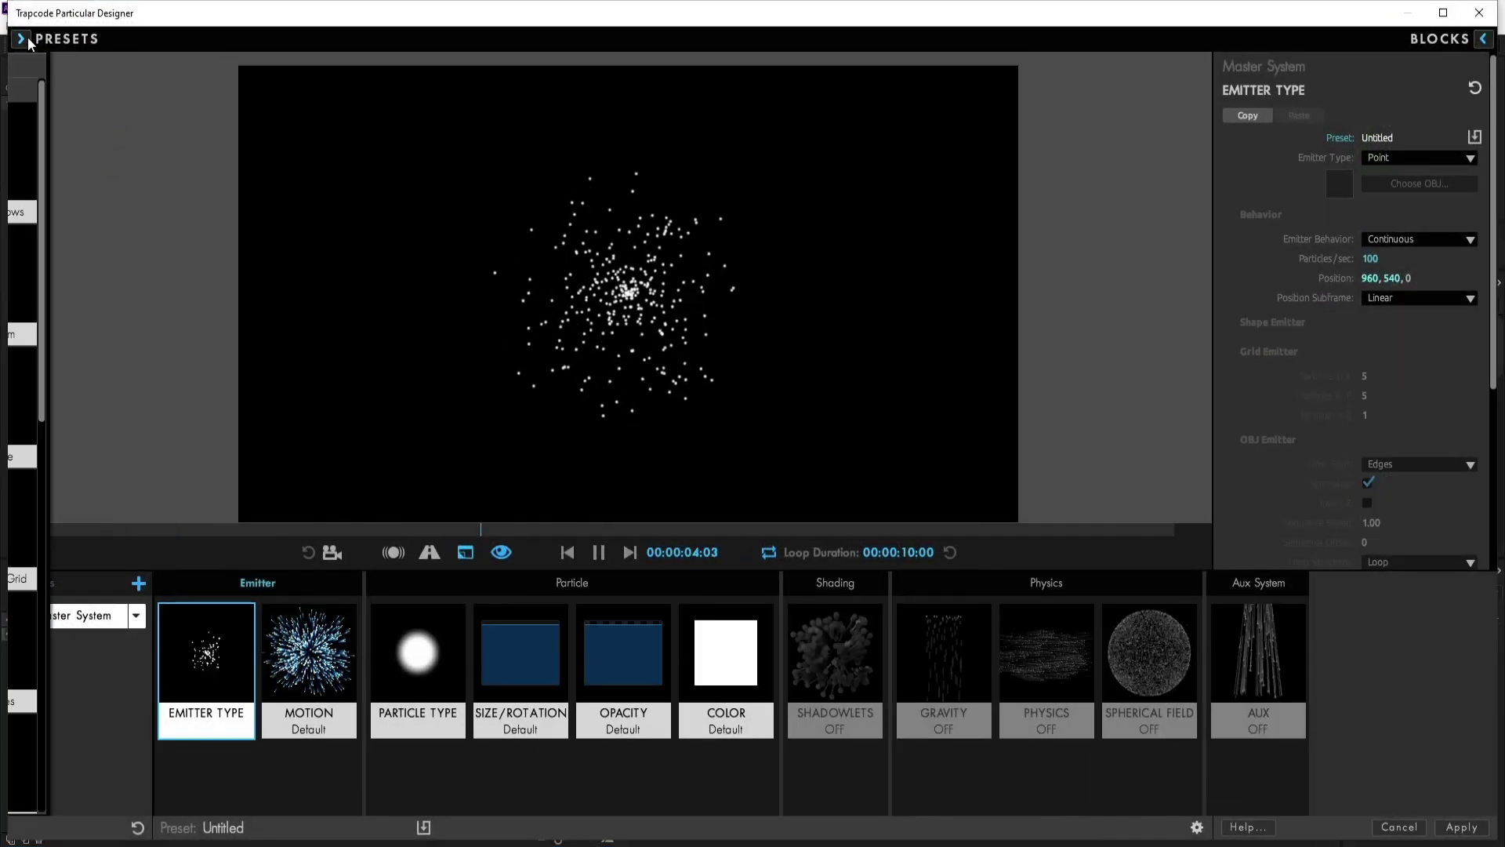
click(49, 64)
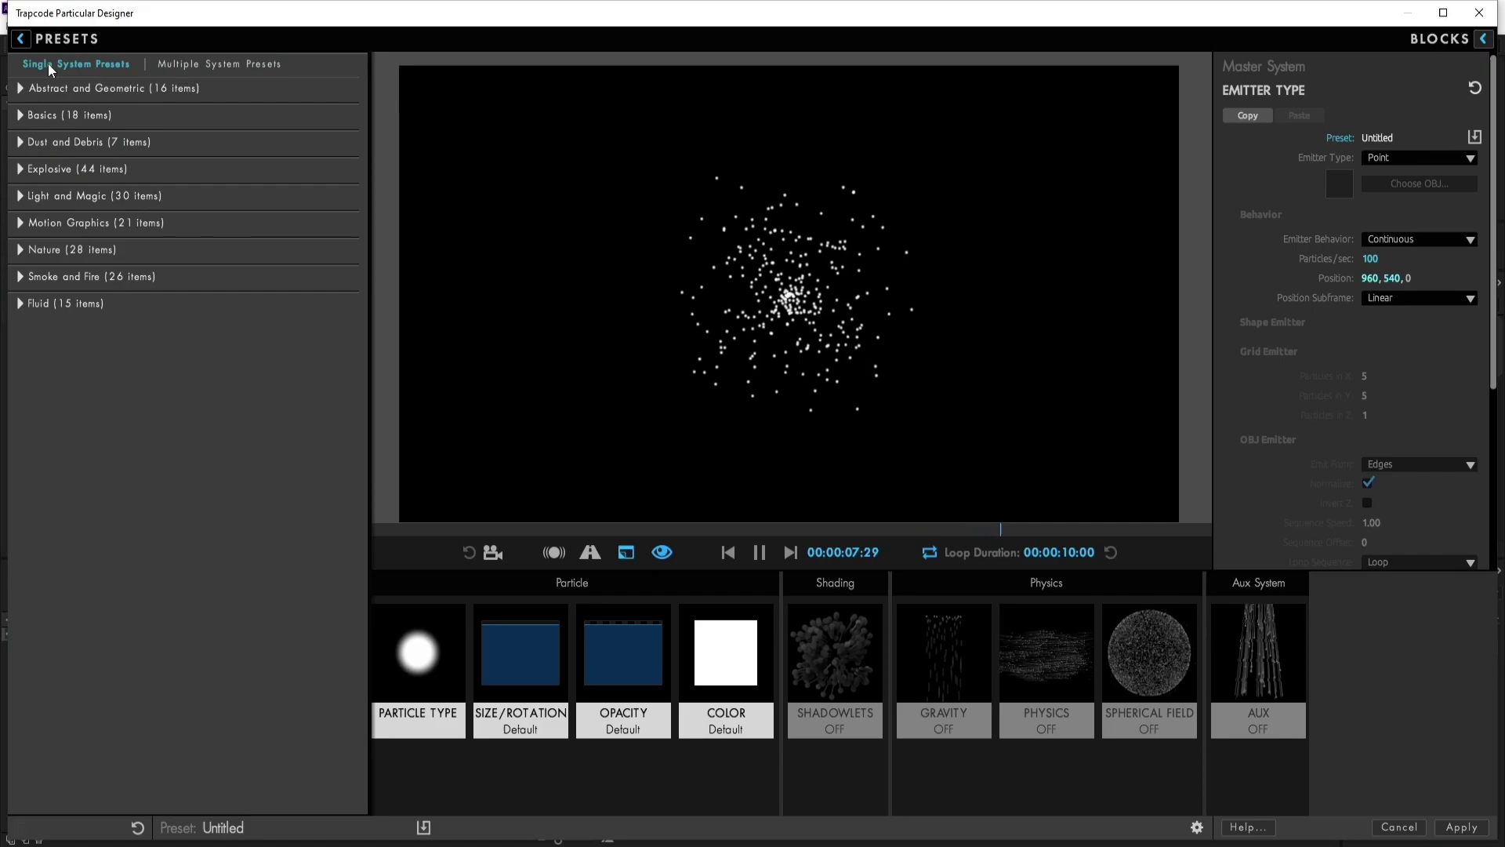
click(192, 68)
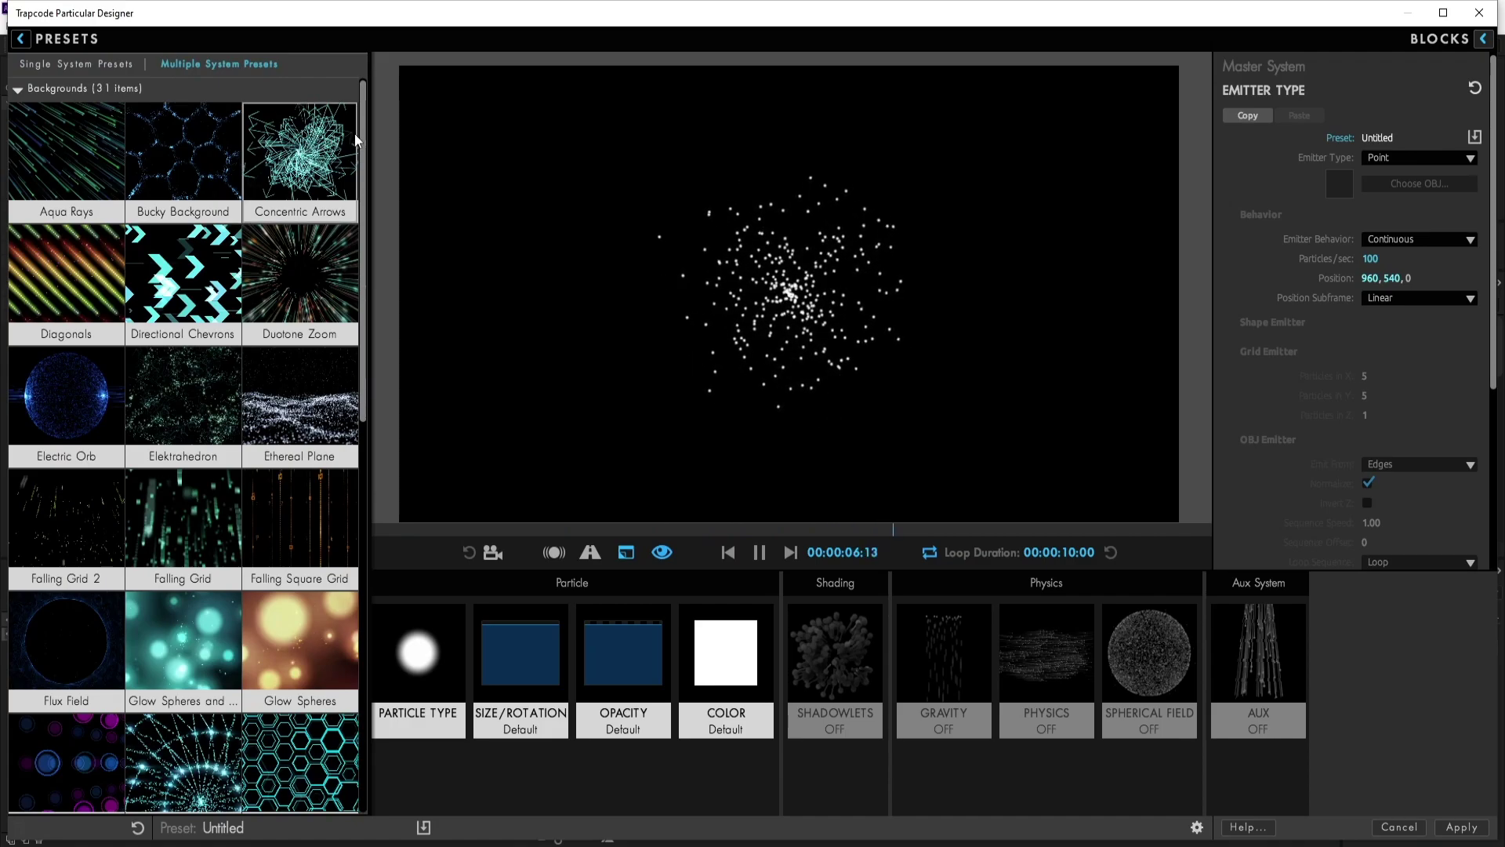
- Load Dramatic Explosion 2 from Explosive, then move on to the Fireworks category
click(16, 92)
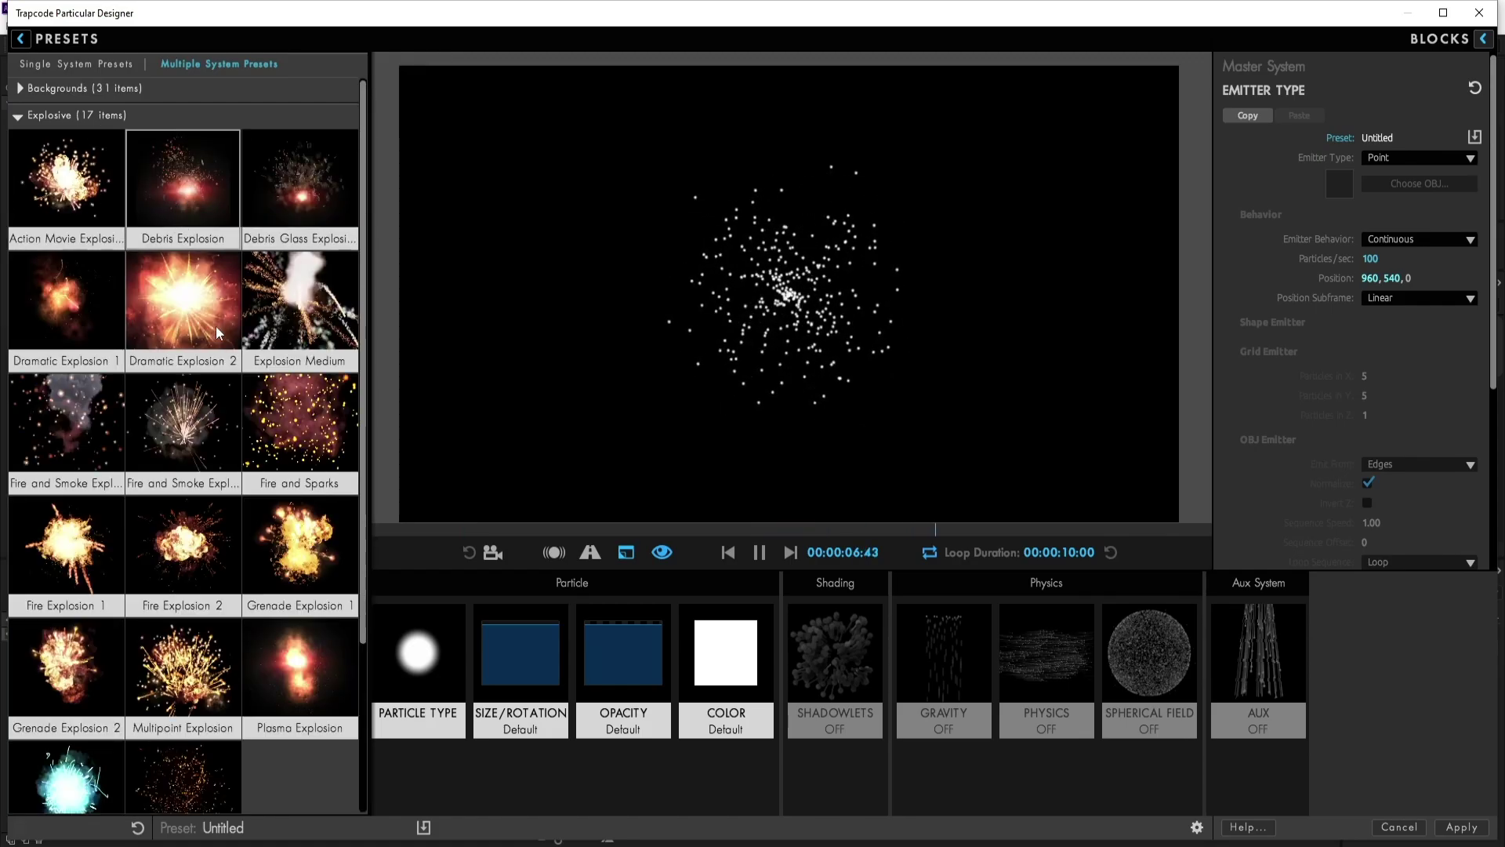
click(196, 317)
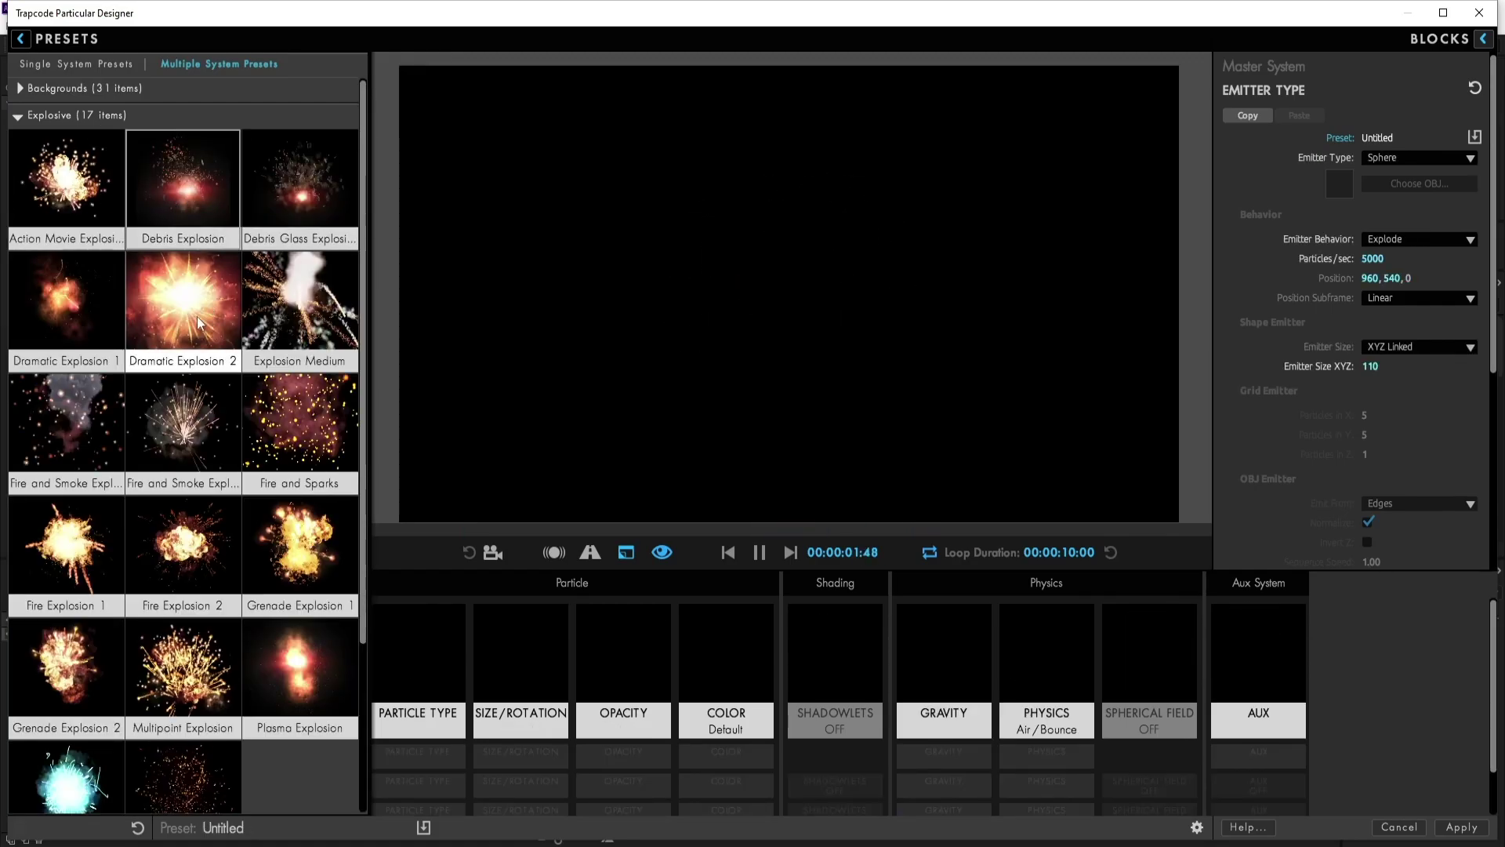
click(18, 120)
click(19, 143)
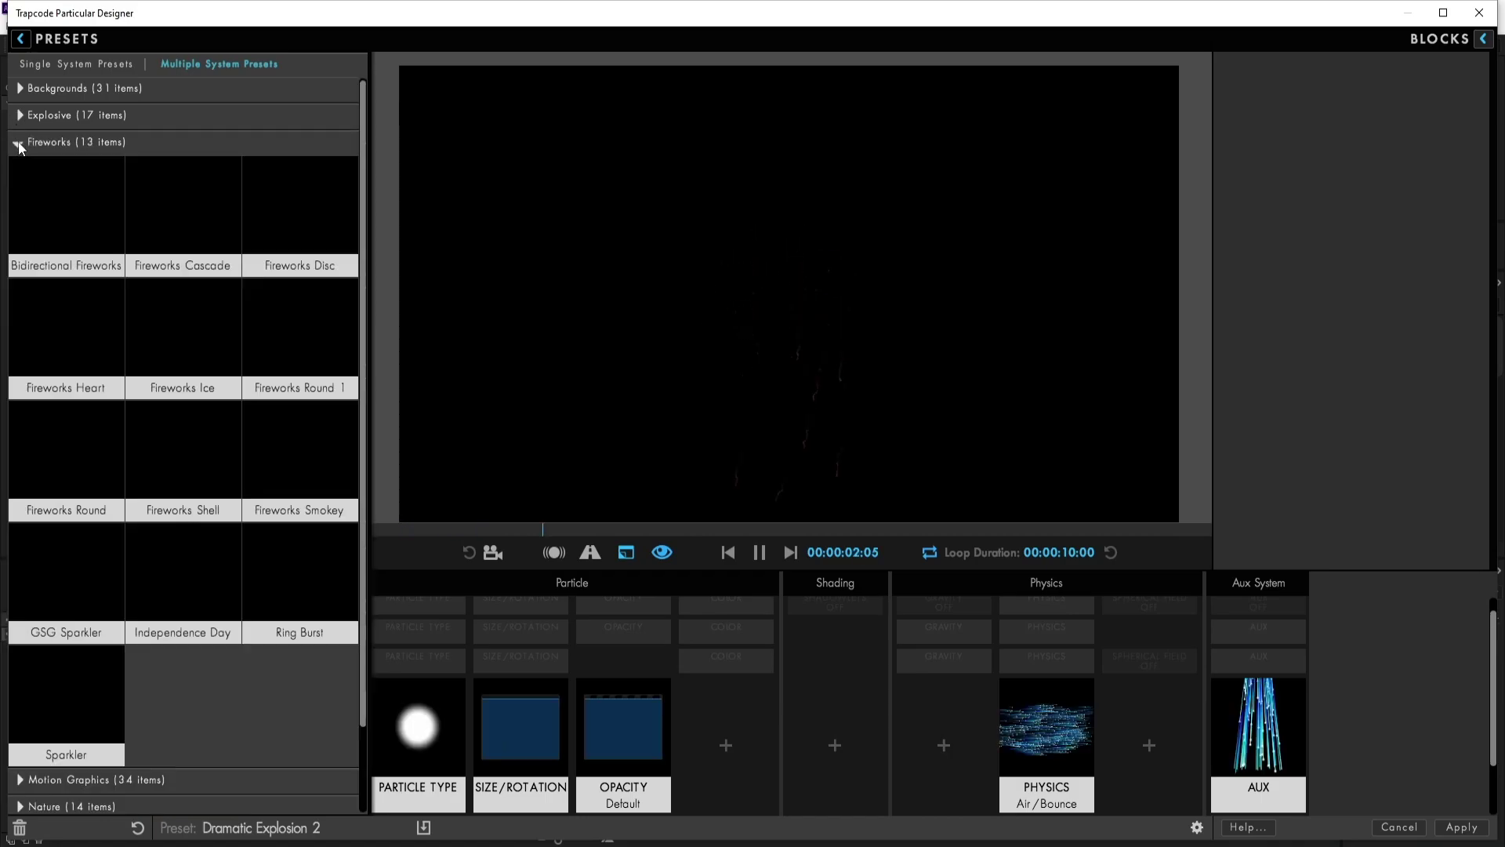
- Load the Fireworks Cascade preset, then collapse Fireworks and Motion Graphics
click(197, 199)
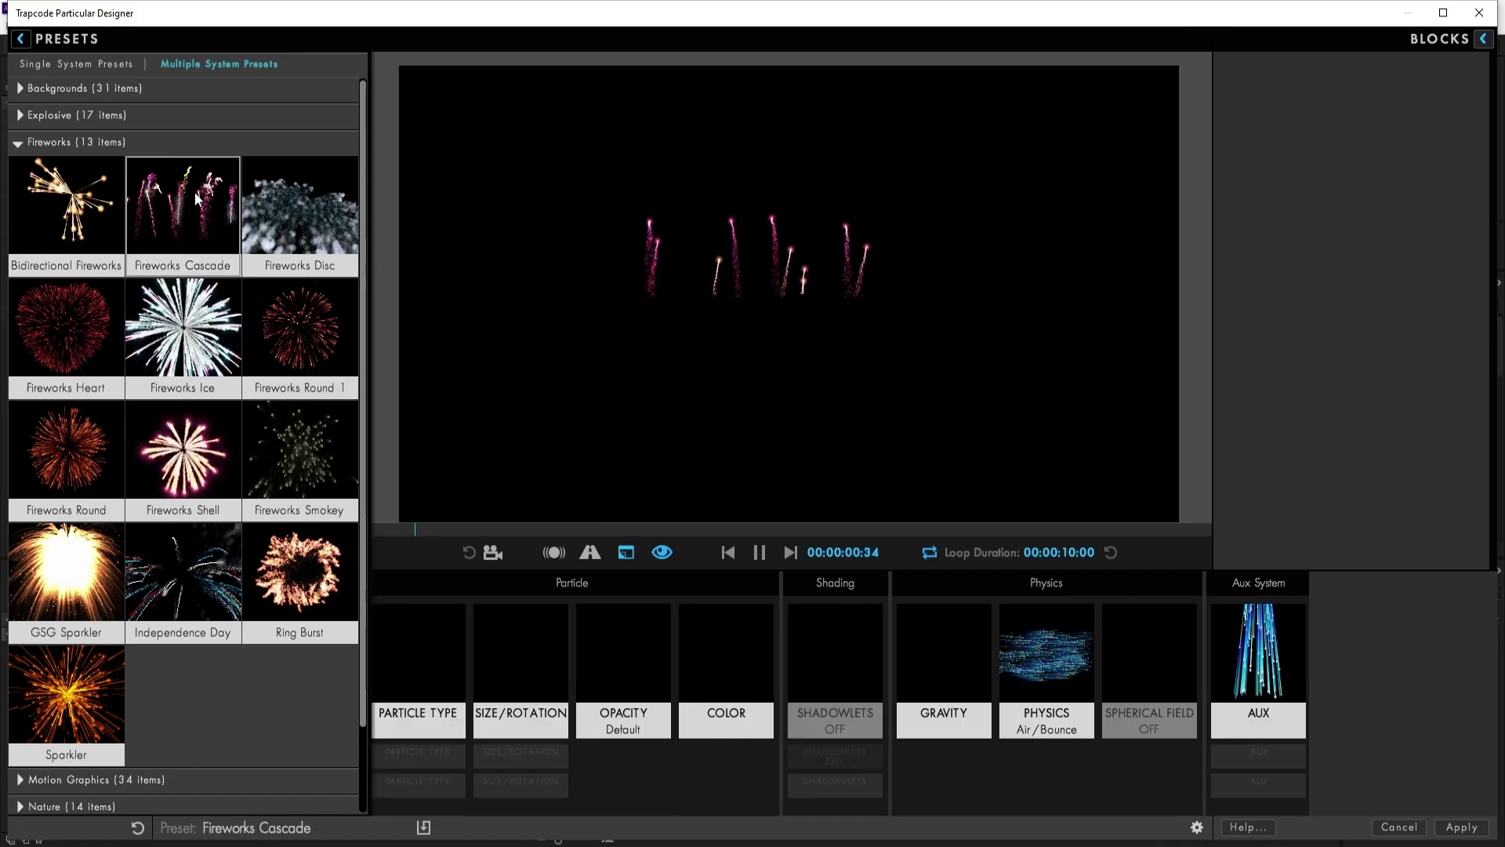
click(16, 145)
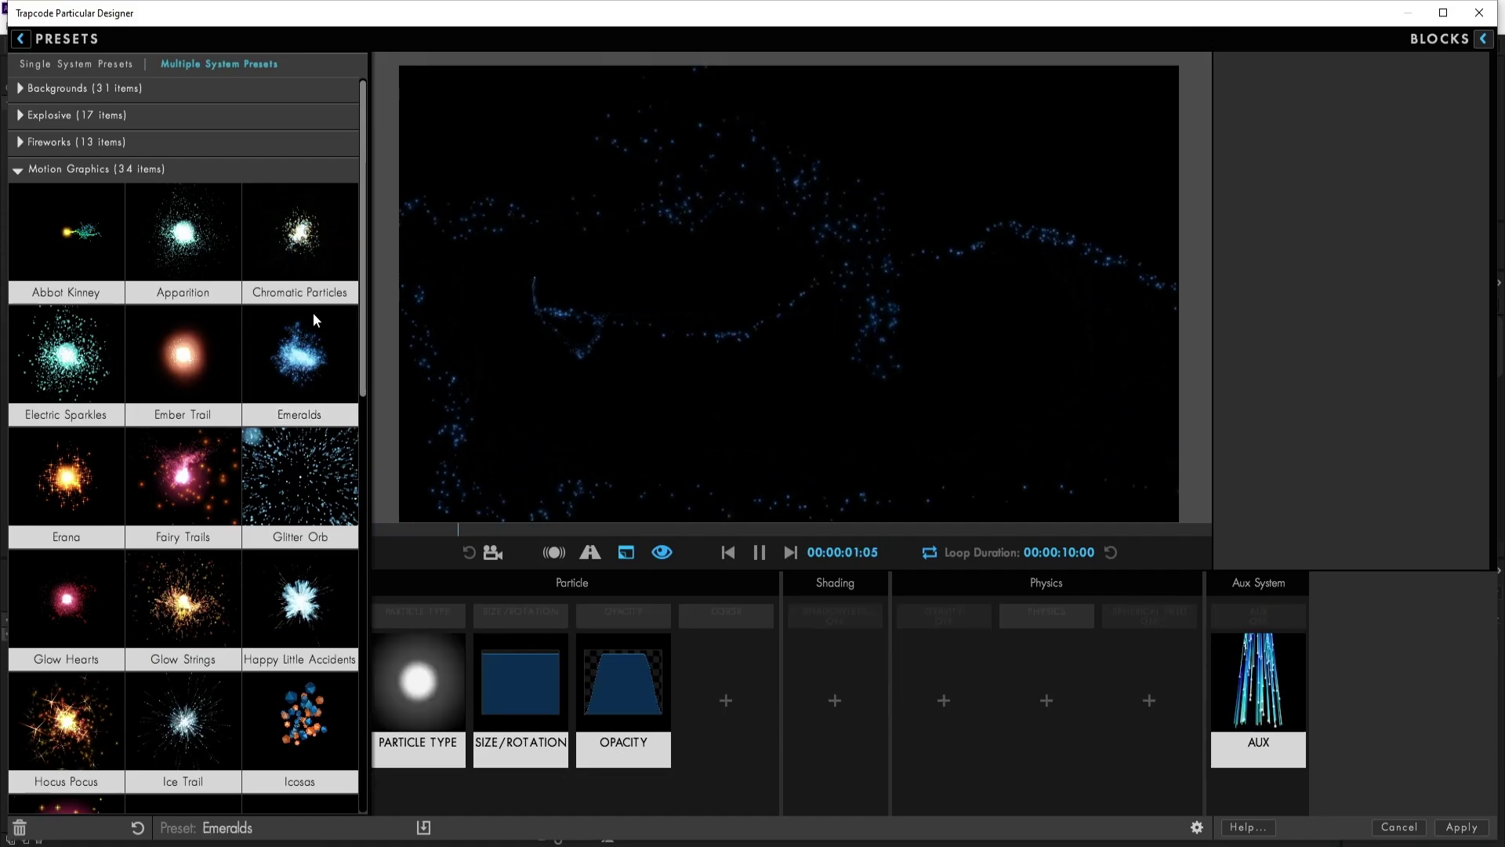
click(18, 171)
- Load the Mixed Blowing Leaves preset from the Nature category
click(20, 198)
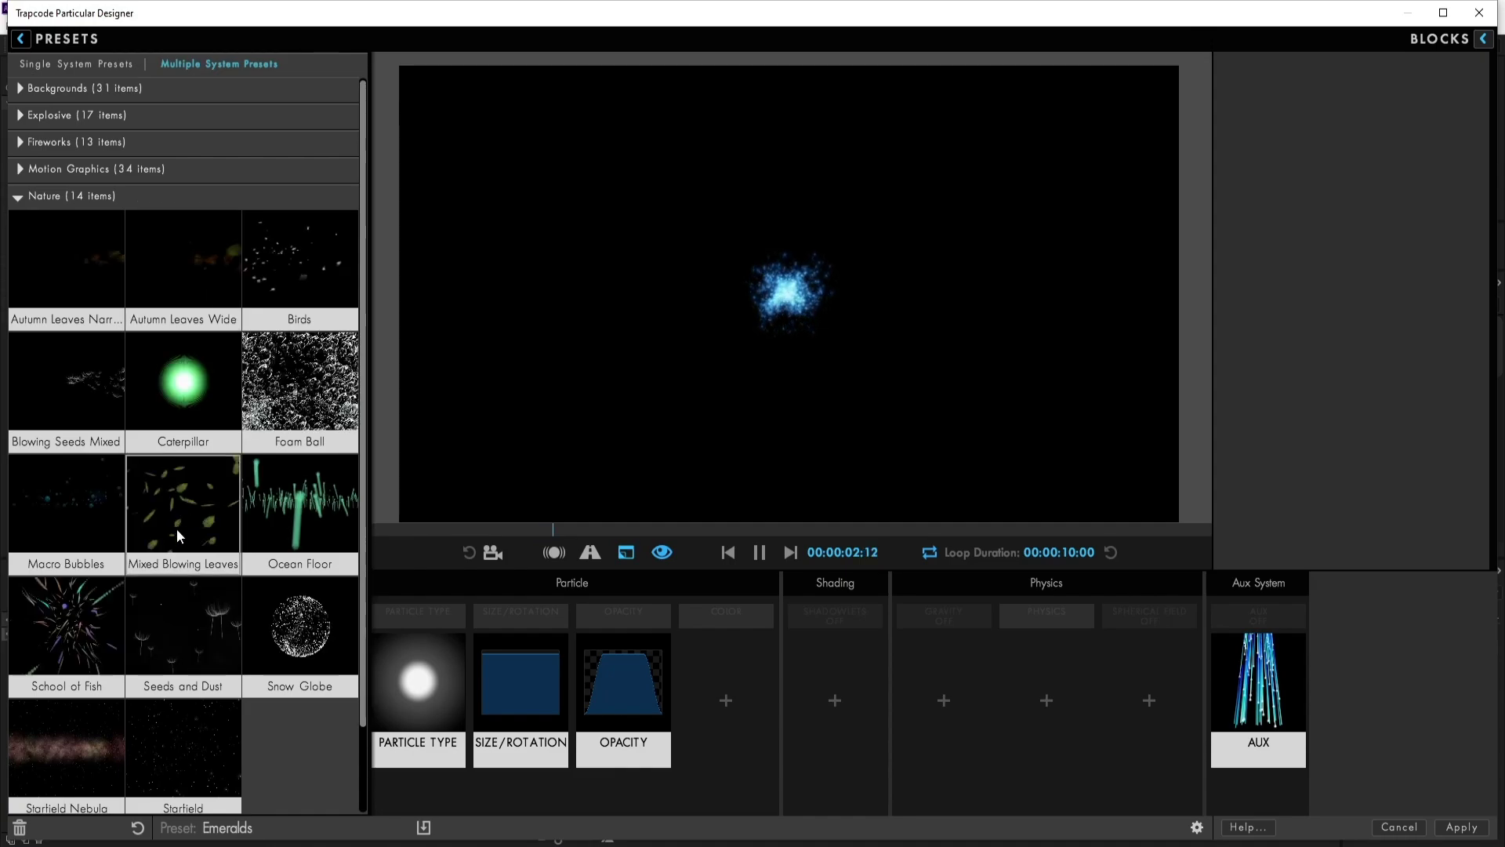
click(176, 529)
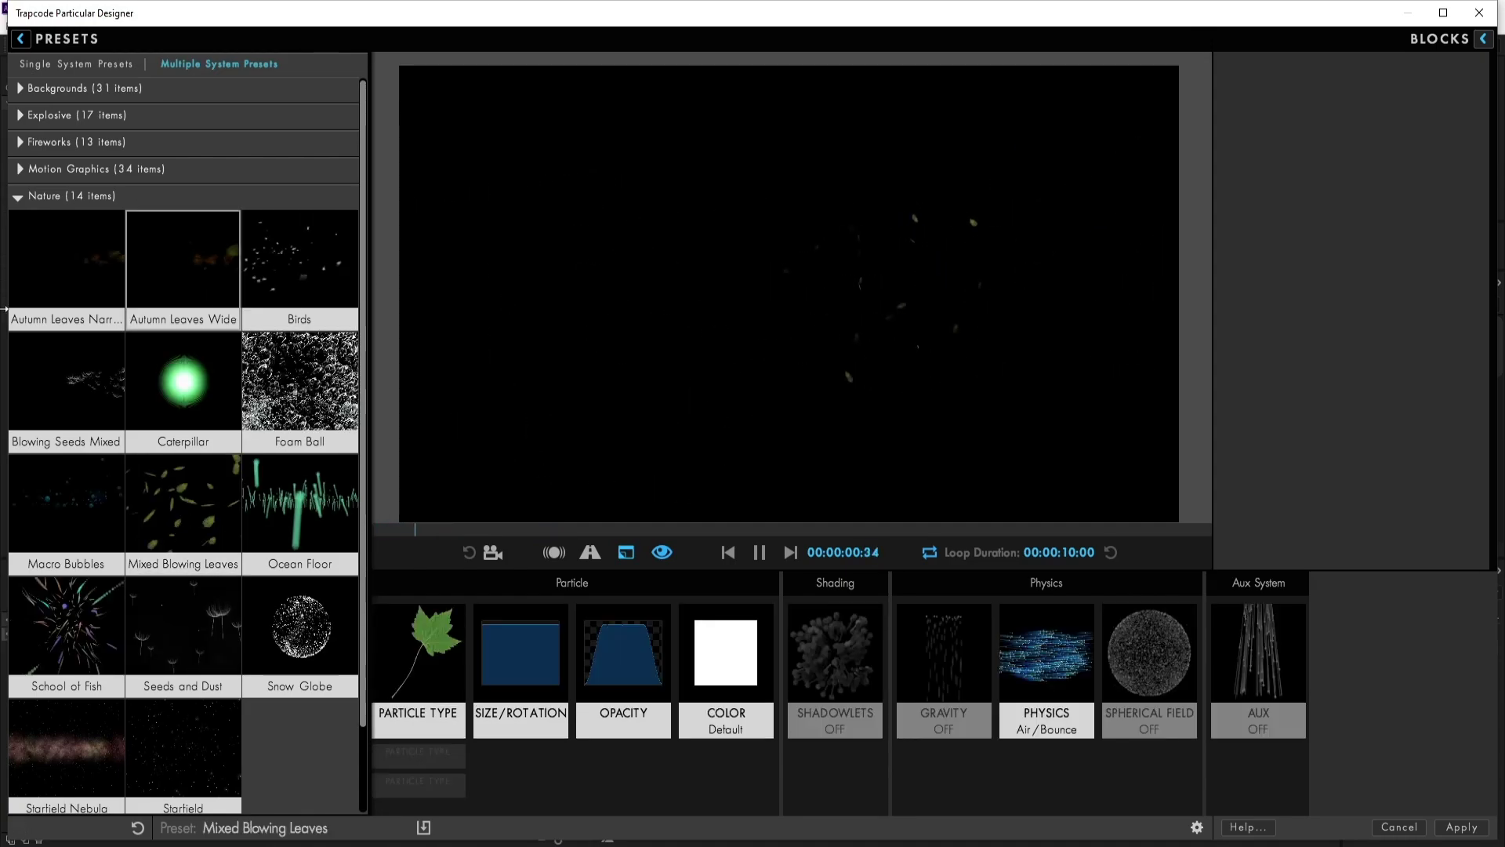
click(20, 196)
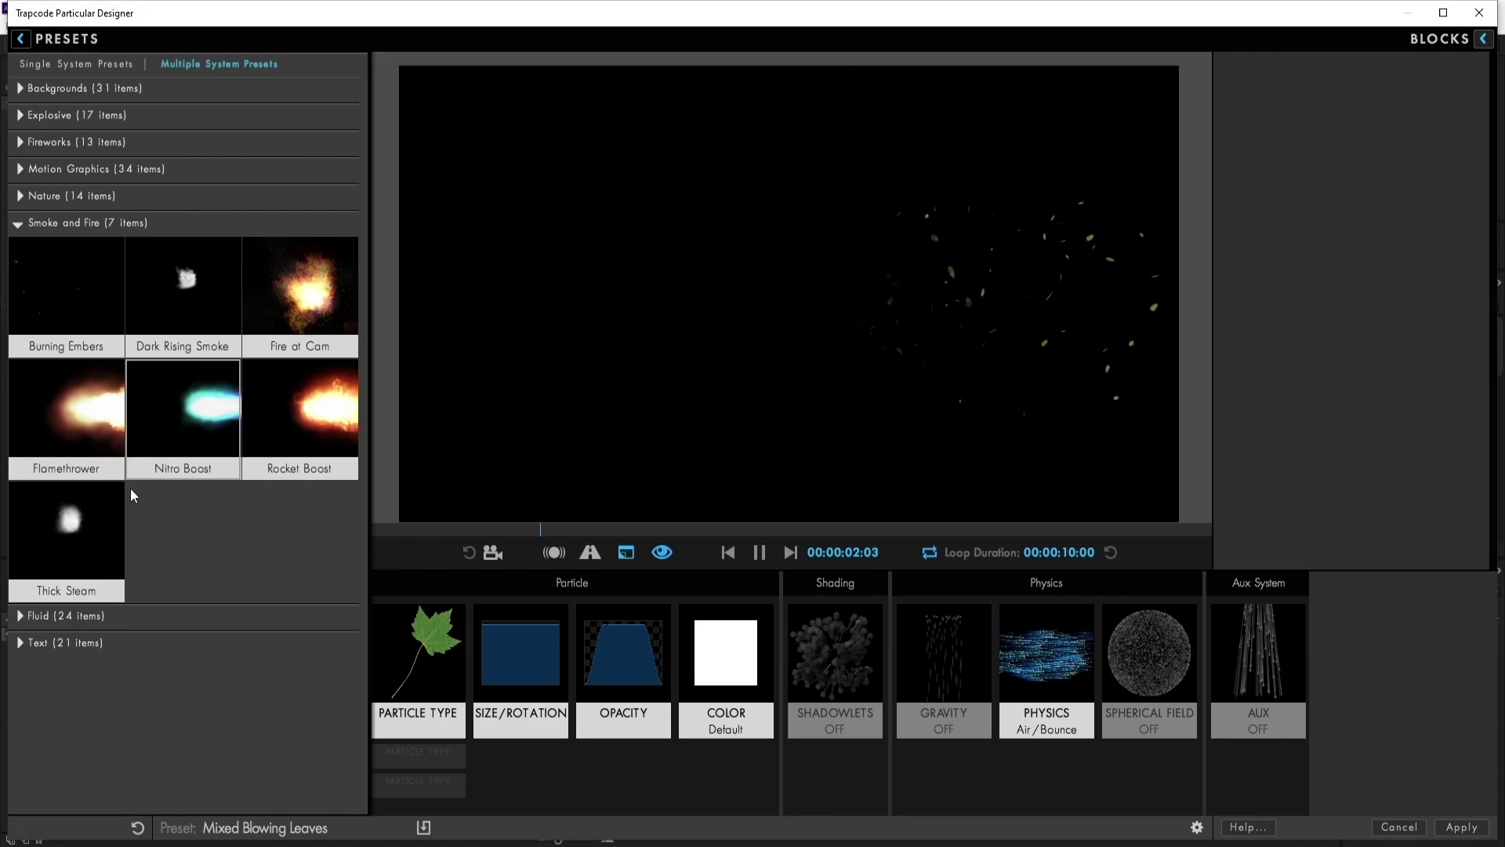
- Load the Flamethrower preset from Smoke and Fire, then expand the Fluid category
click(78, 421)
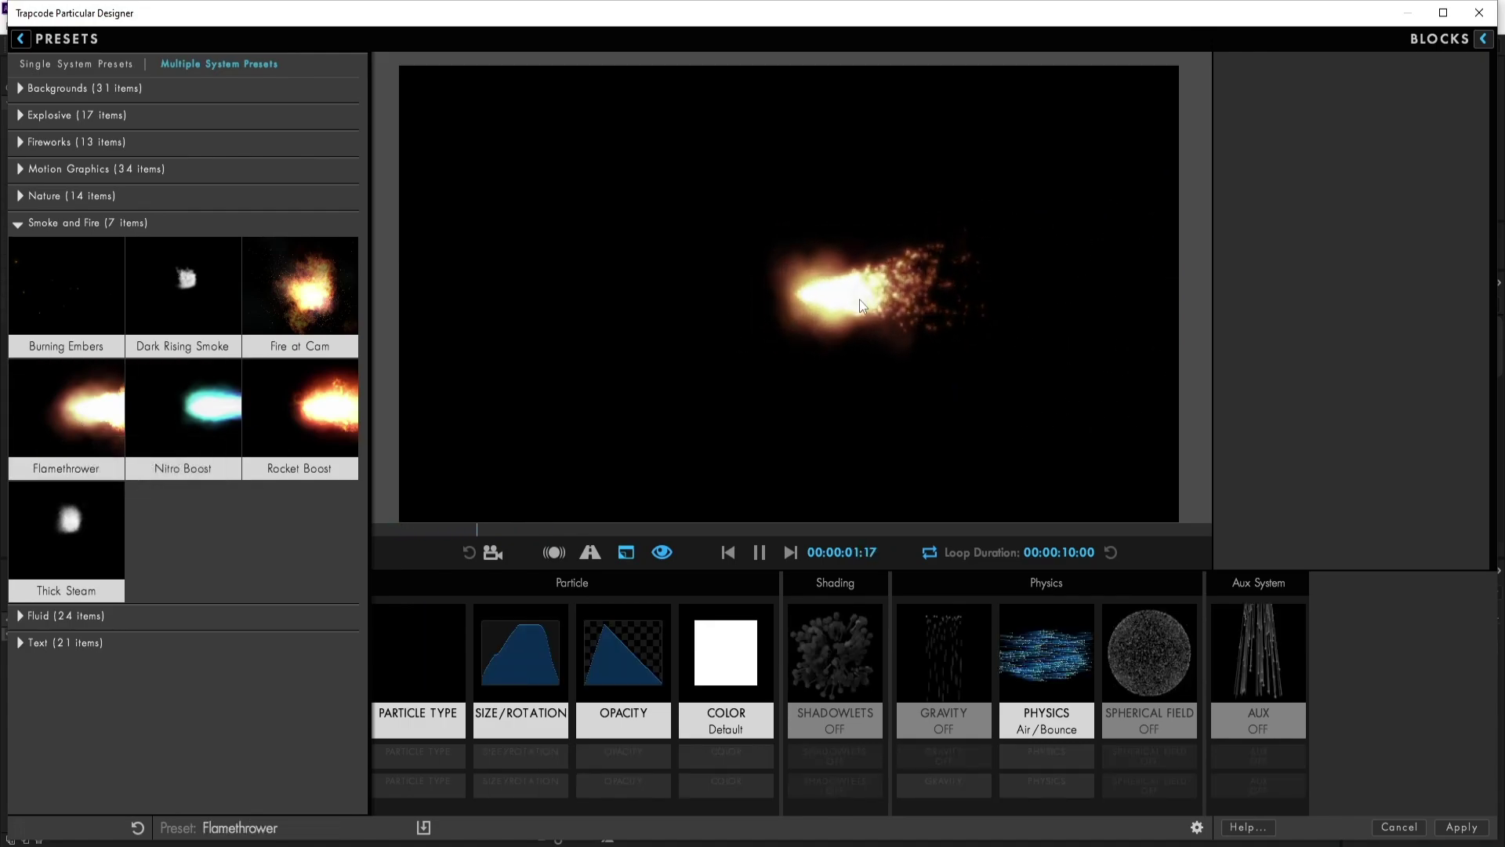
click(17, 223)
click(21, 249)
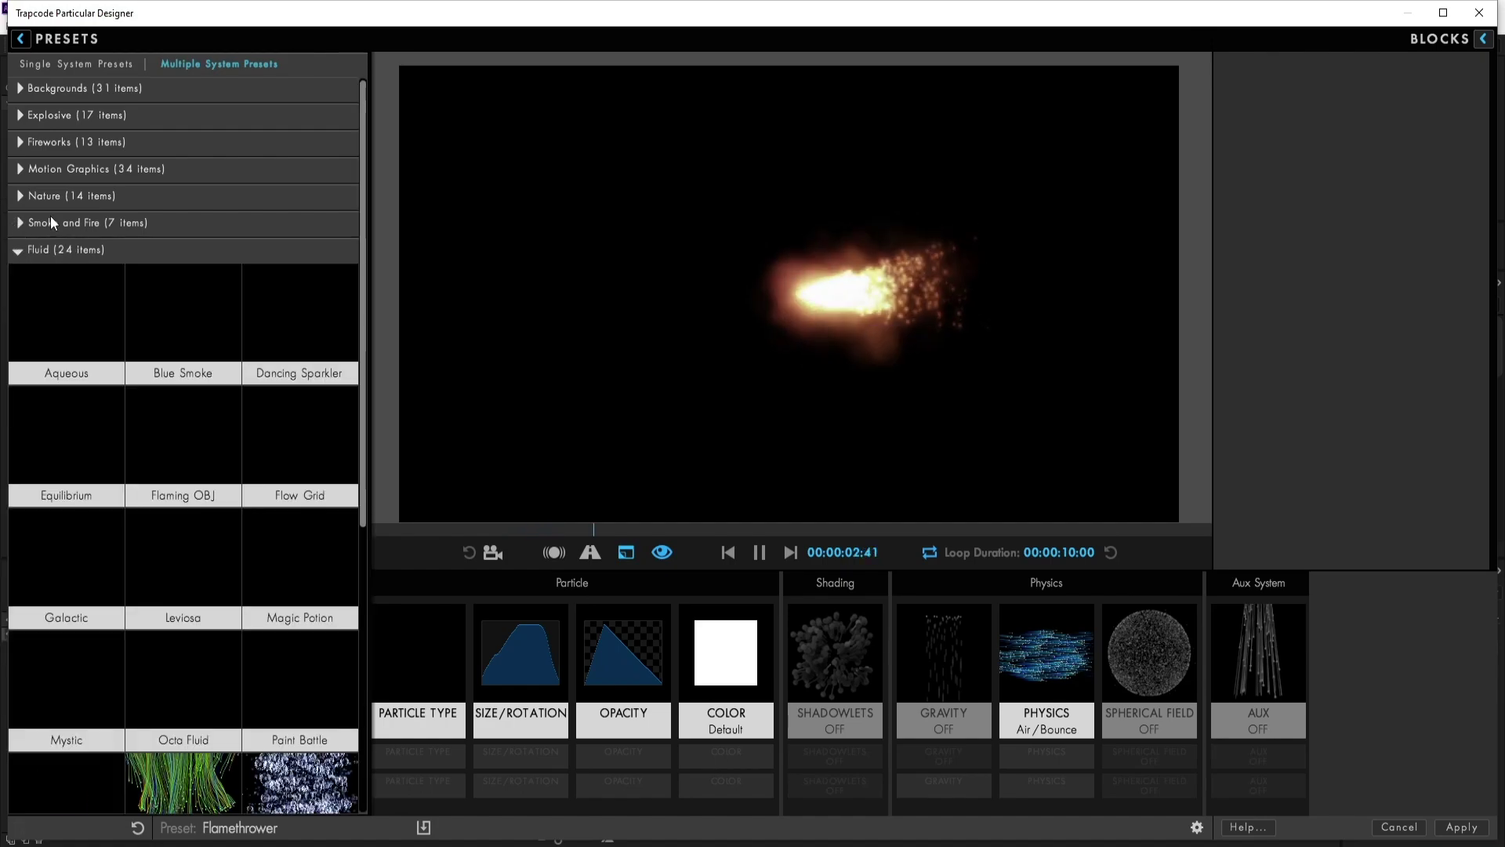
- Load the Flaming OBJ preset, then switch from Fluid to the Text category
click(185, 428)
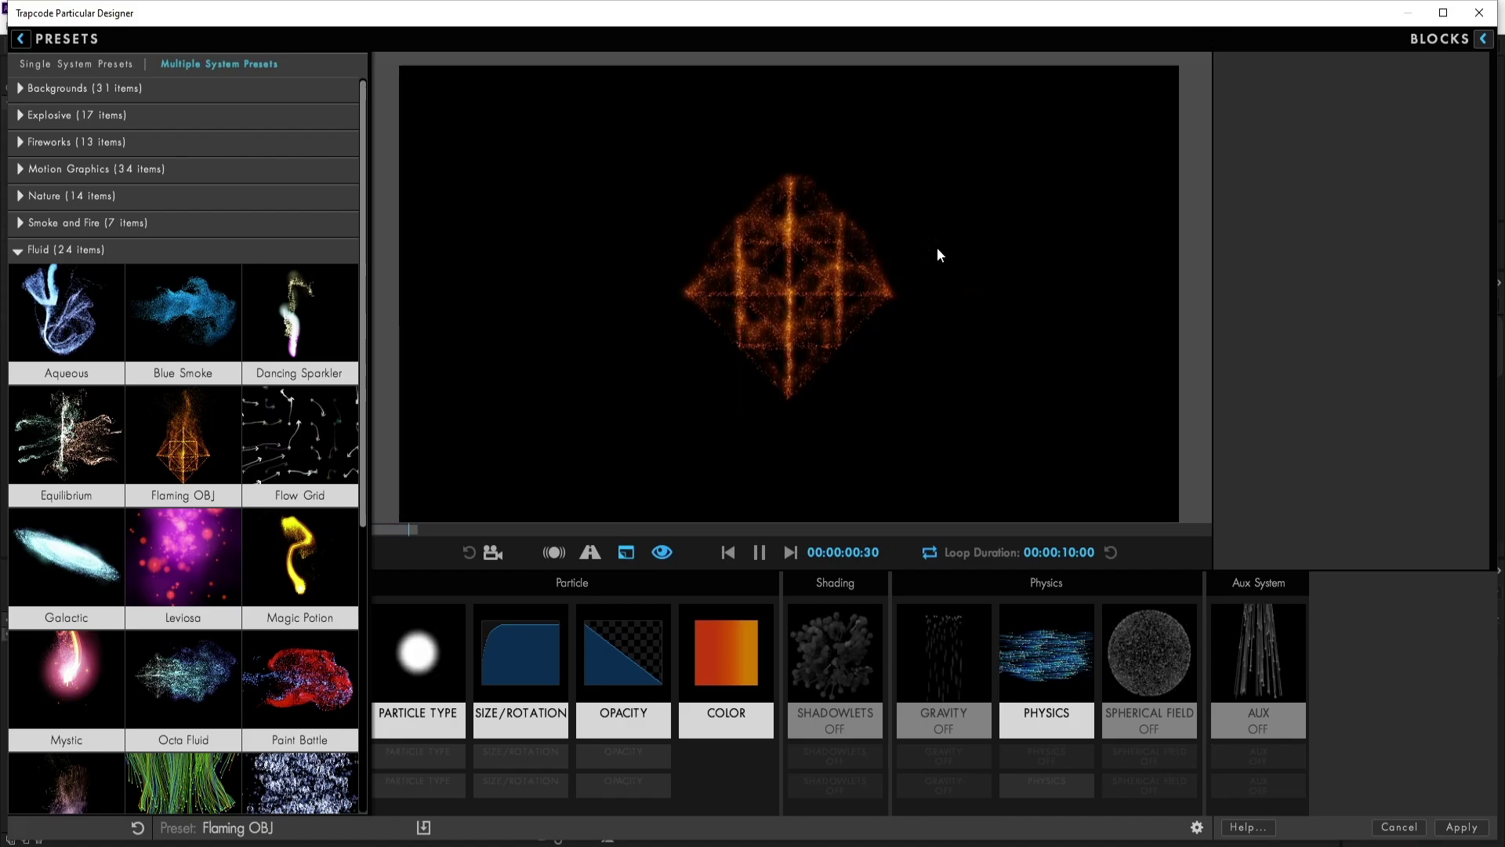
click(13, 253)
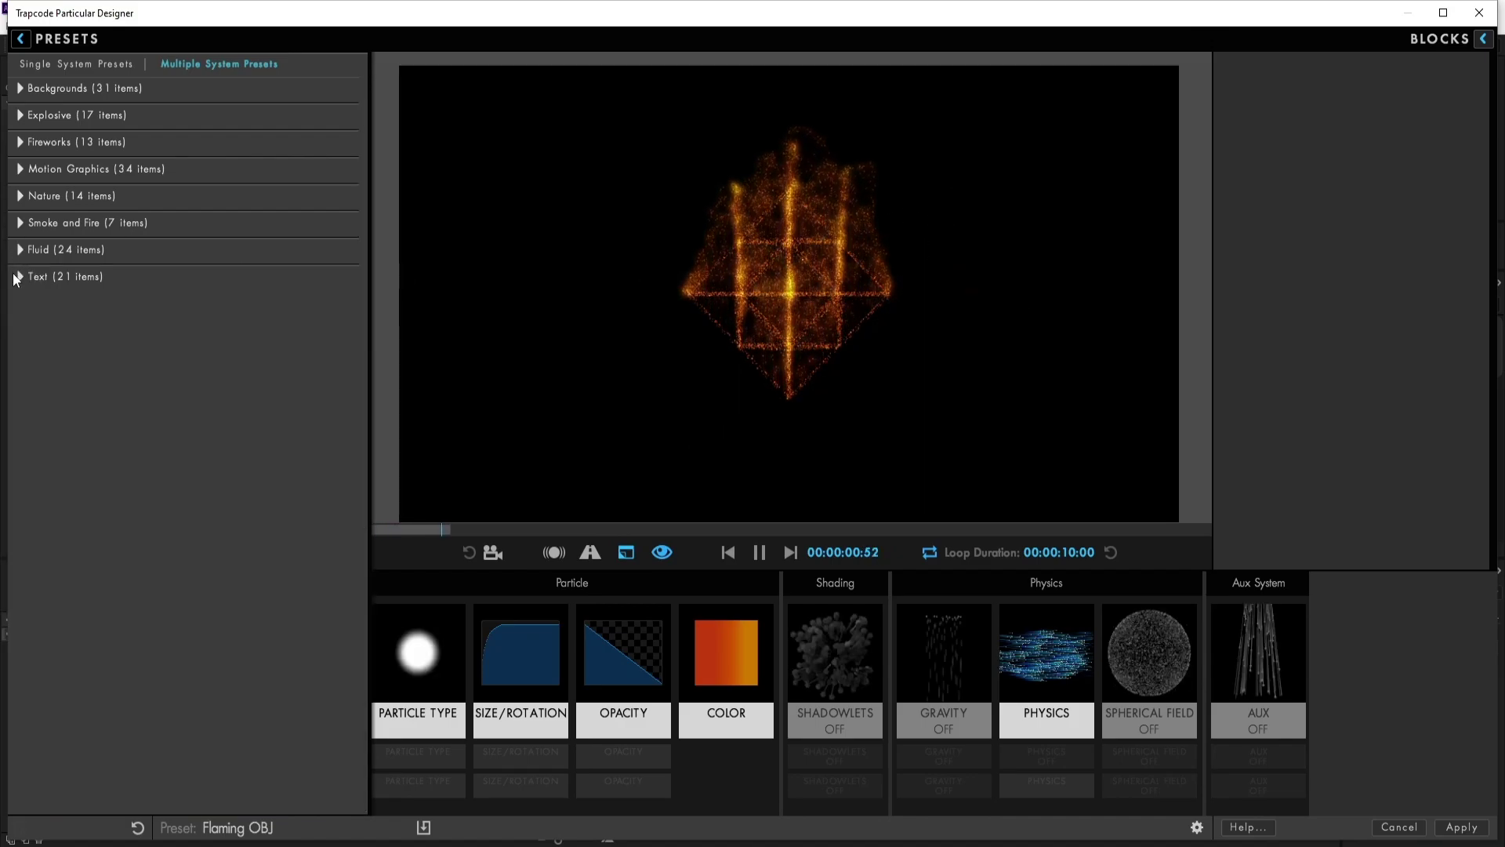
click(15, 276)
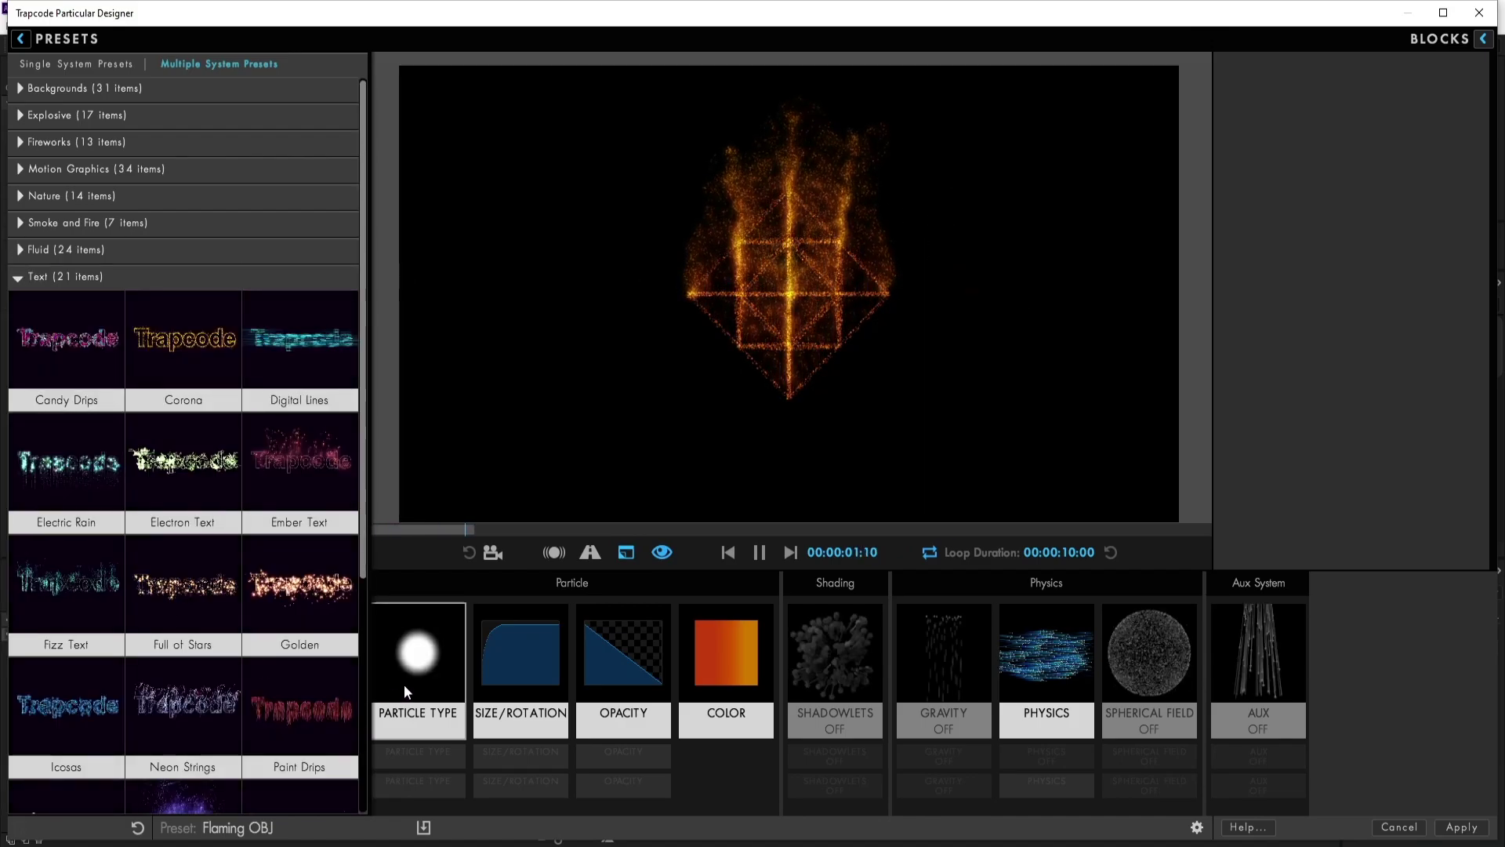
- Load the Icosas text preset, then expand the Backgrounds category
click(77, 708)
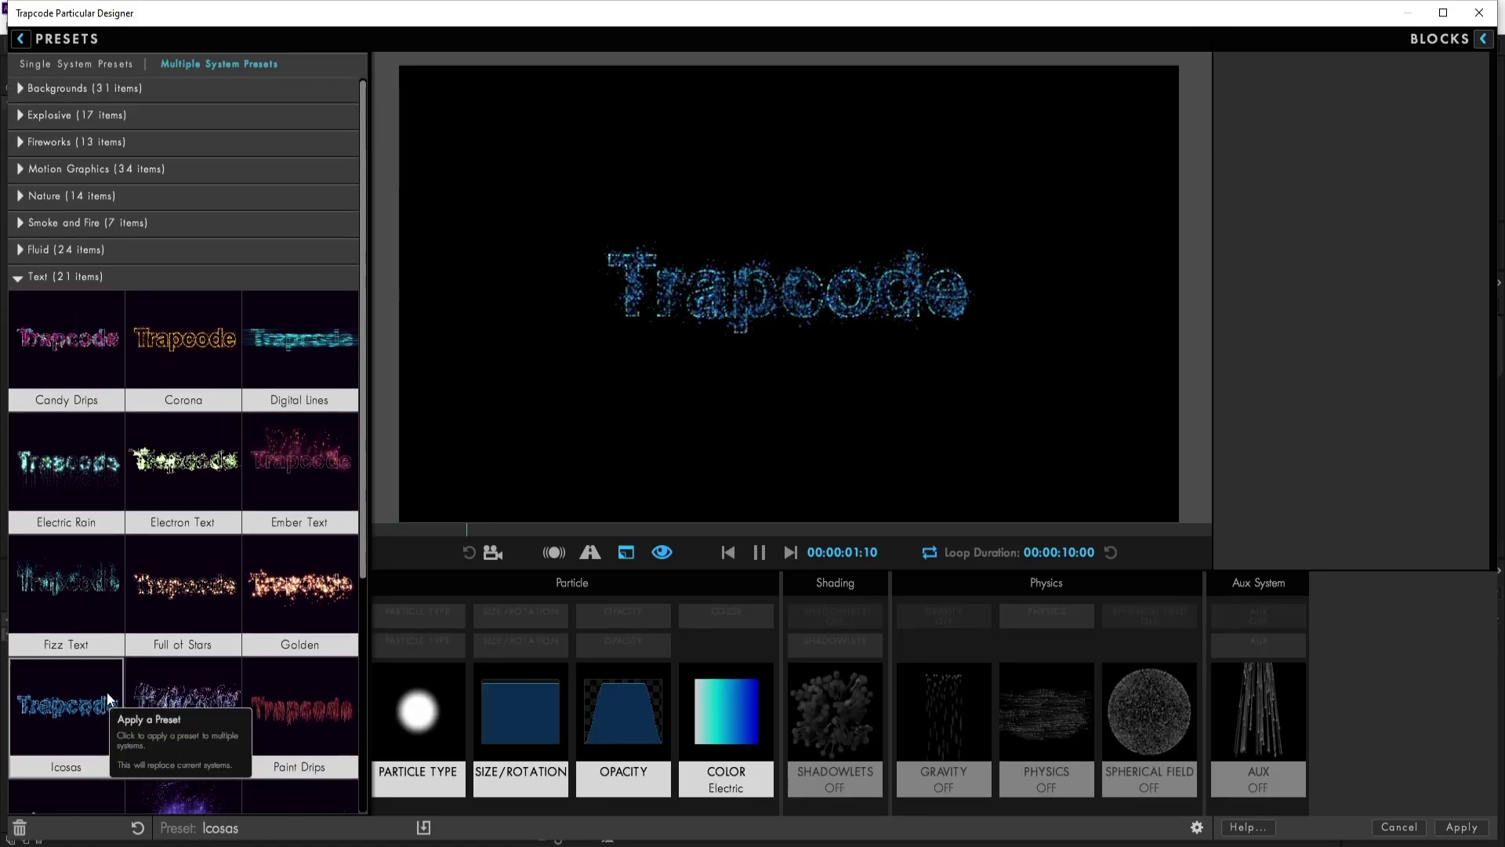
click(11, 278)
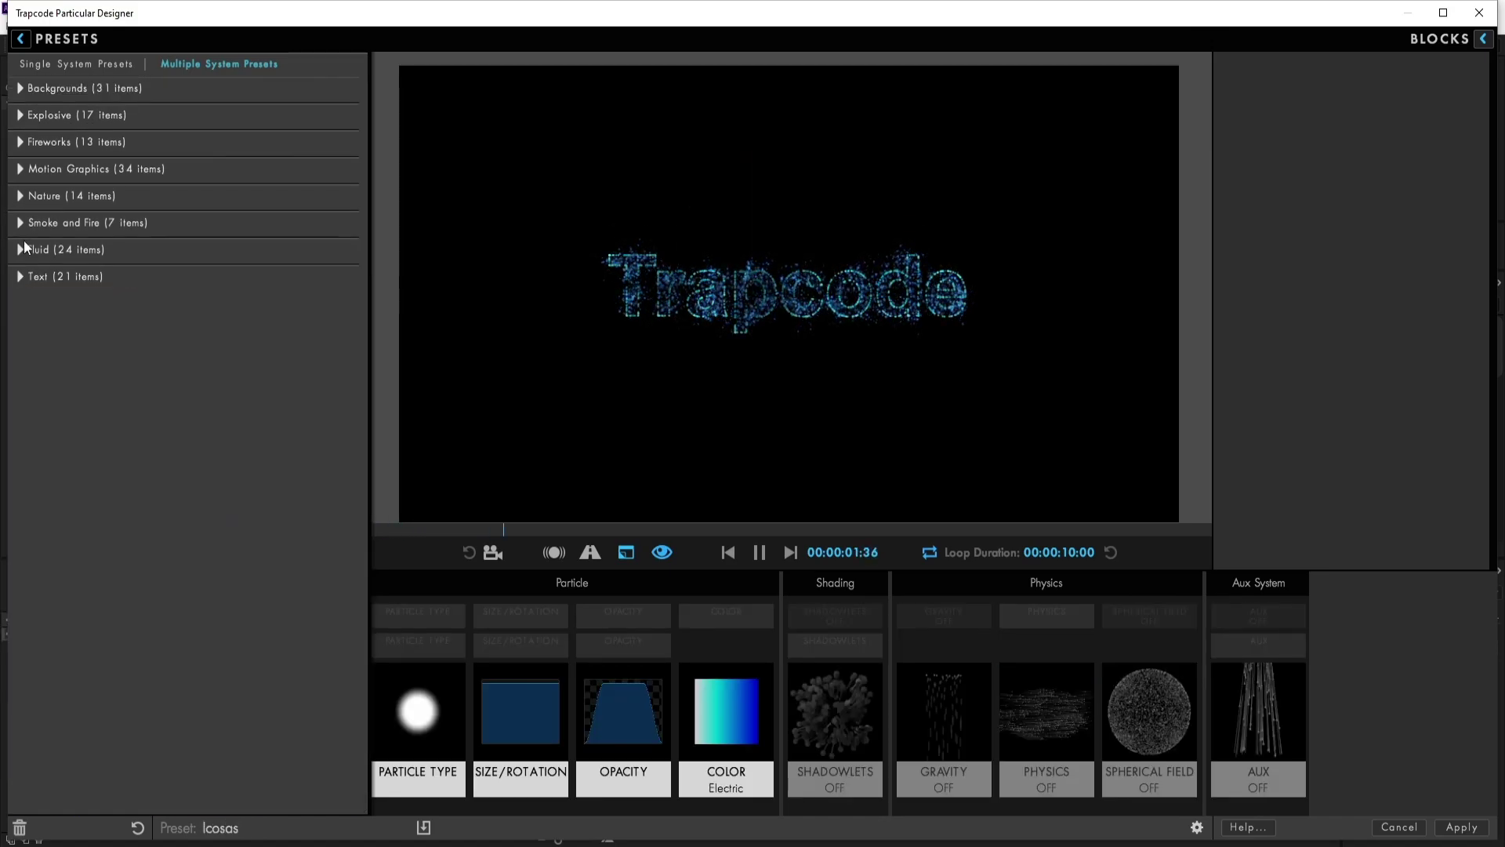
click(24, 84)
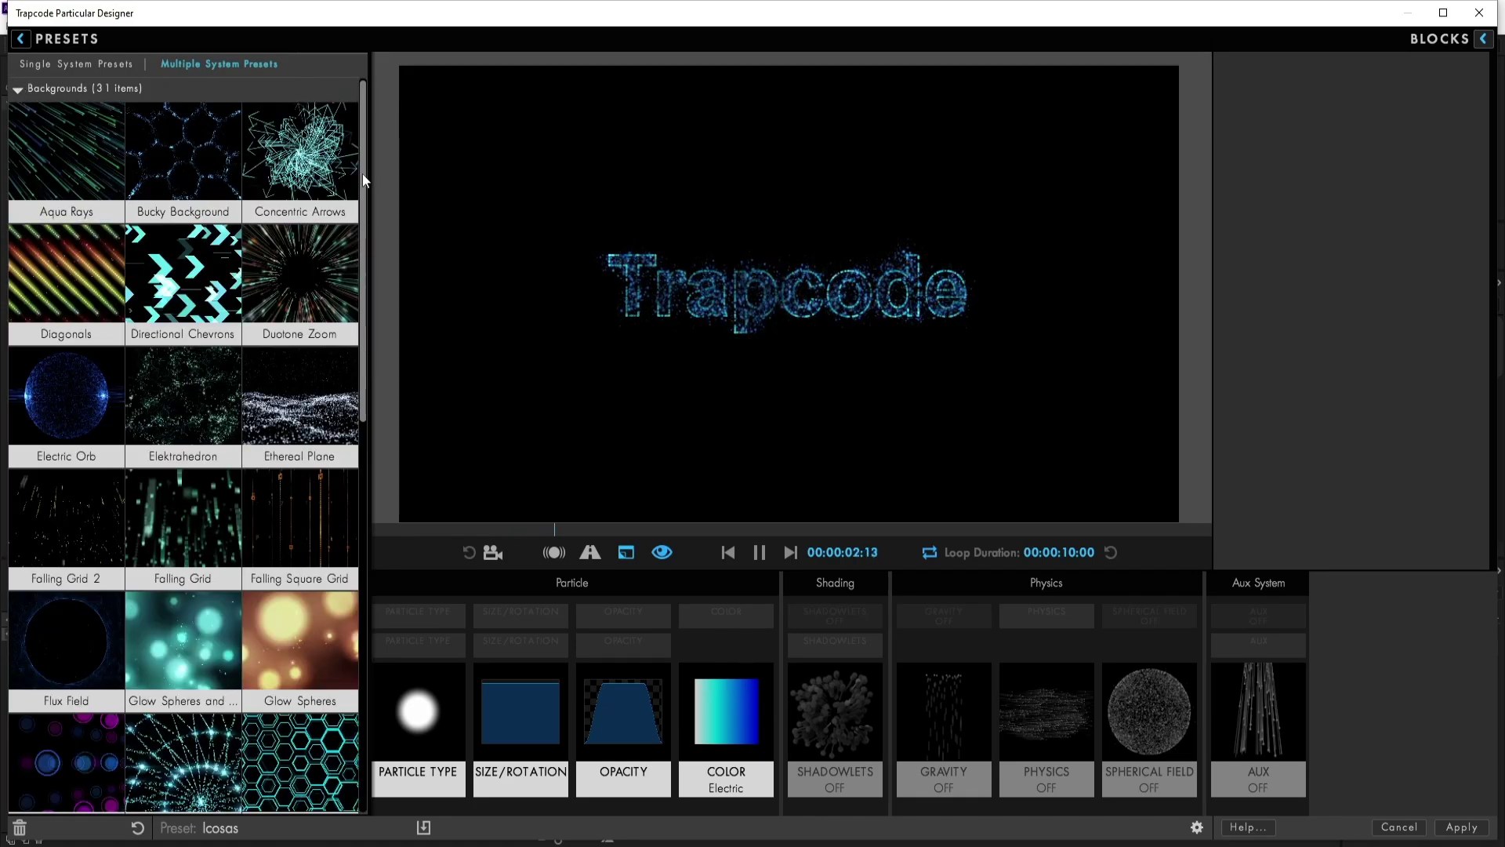
- Load the Hemisphere Edges background preset and apply it to the Particular layer
drag(362, 172, 373, 299)
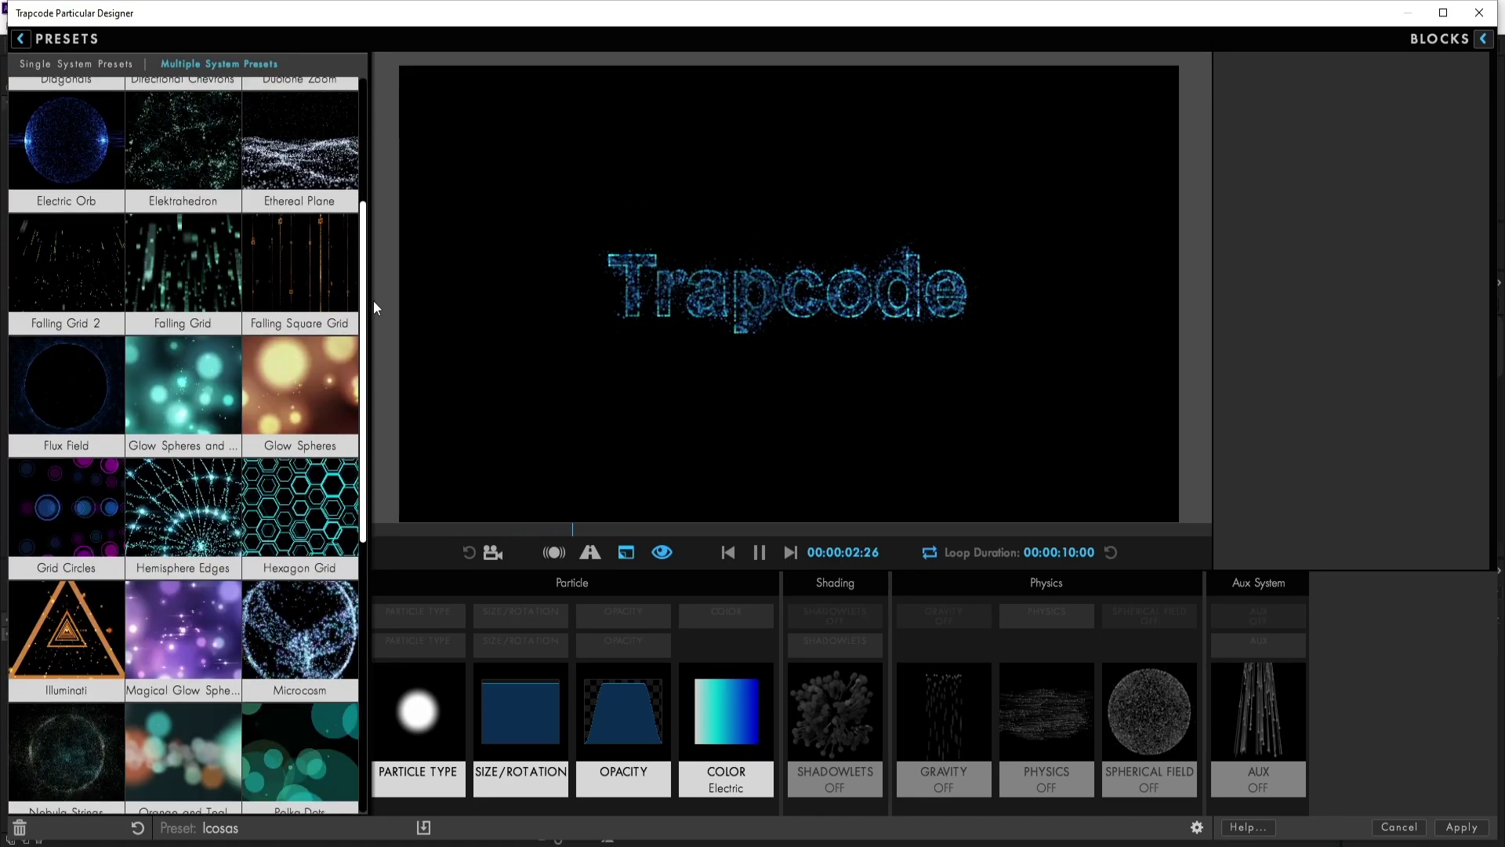
click(179, 530)
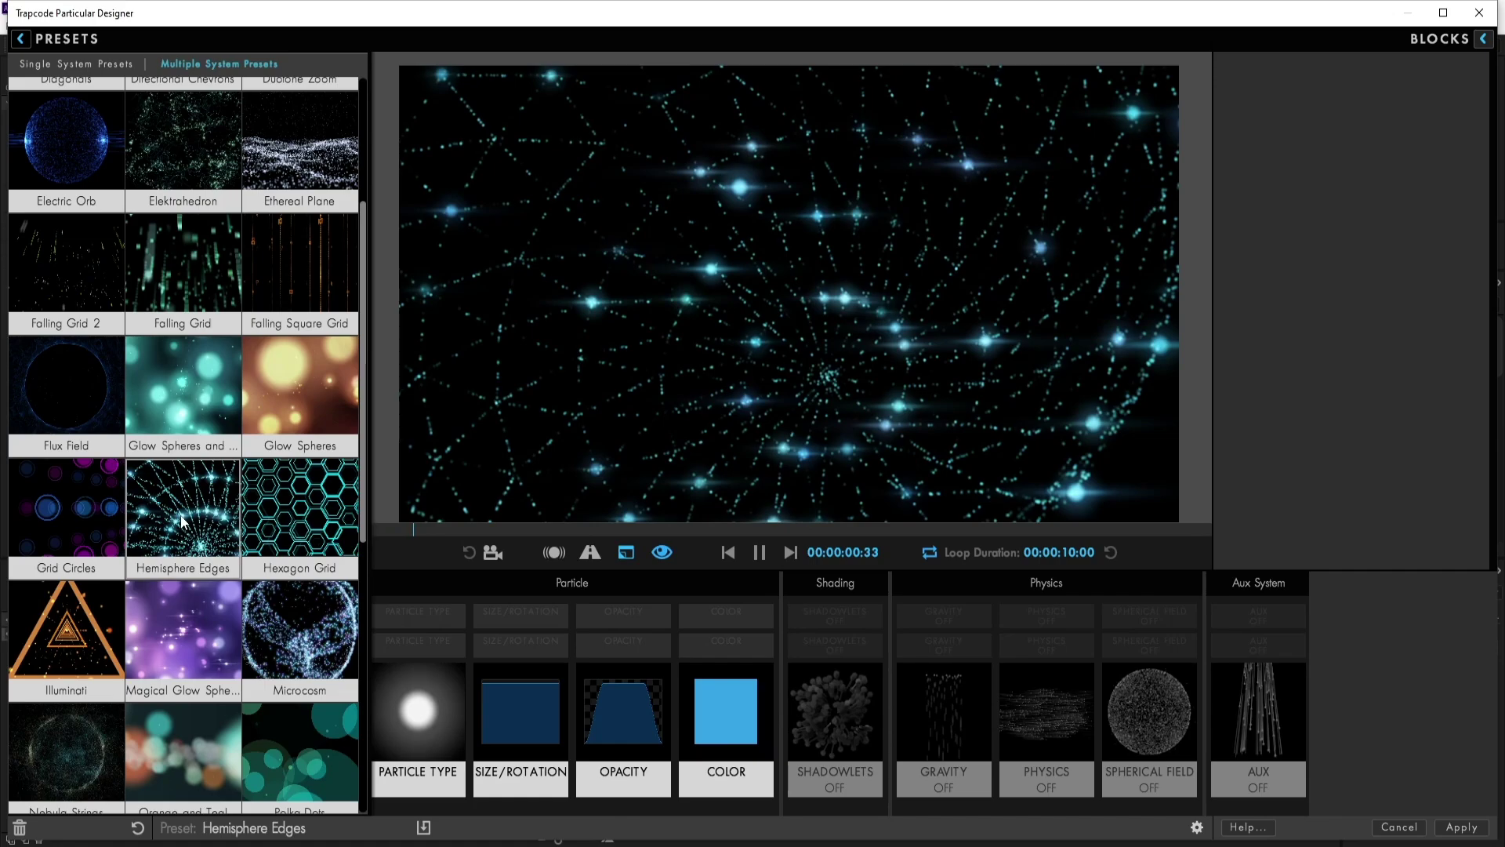
click(1460, 827)
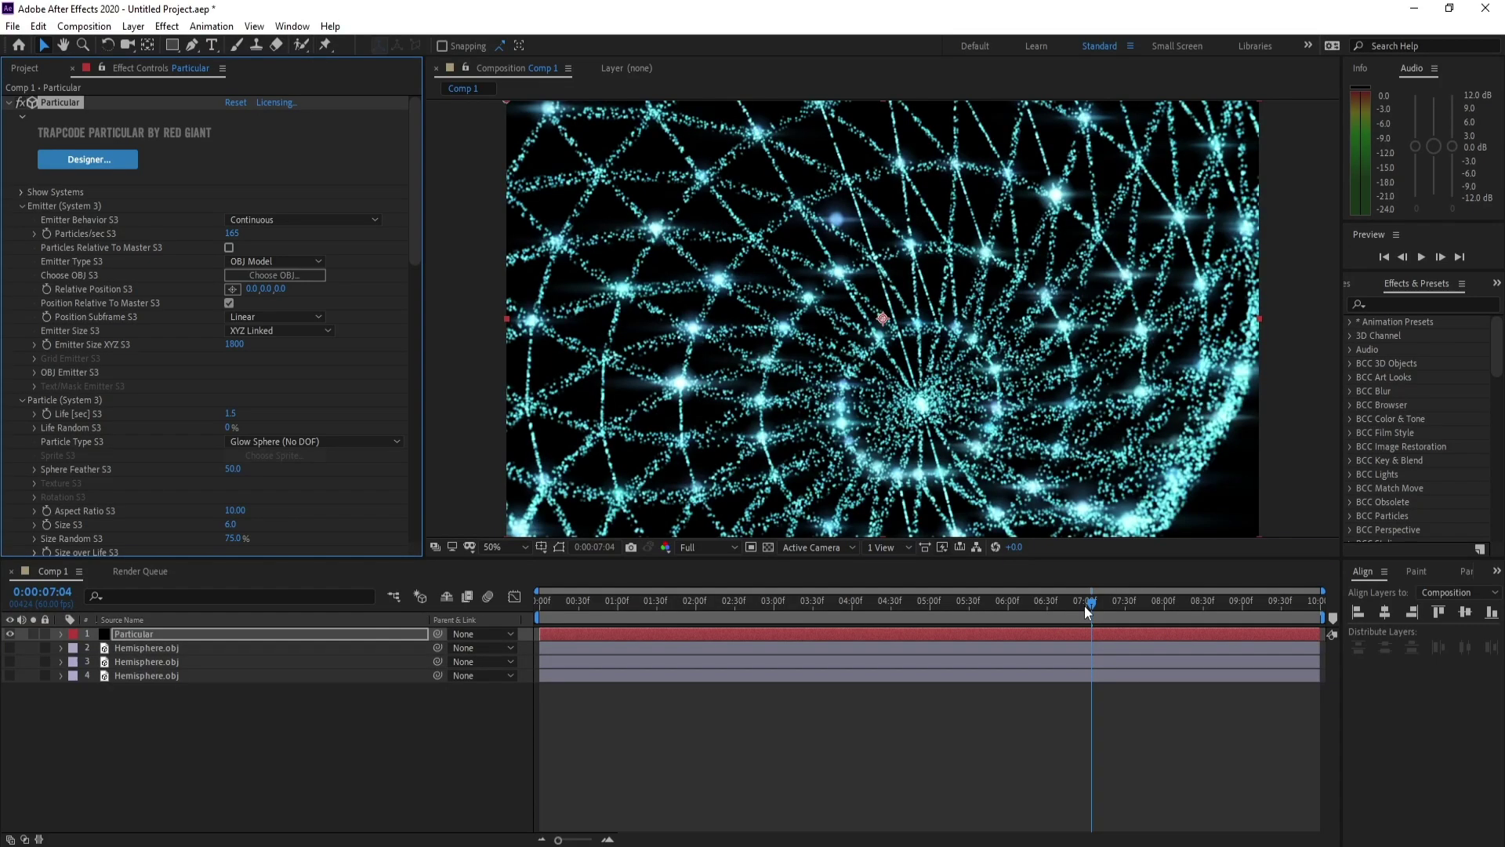
mouse_move(1085, 605)
mouse_down()
mouse_move(844, 613)
mouse_move(1090, 615)
mouse_up()
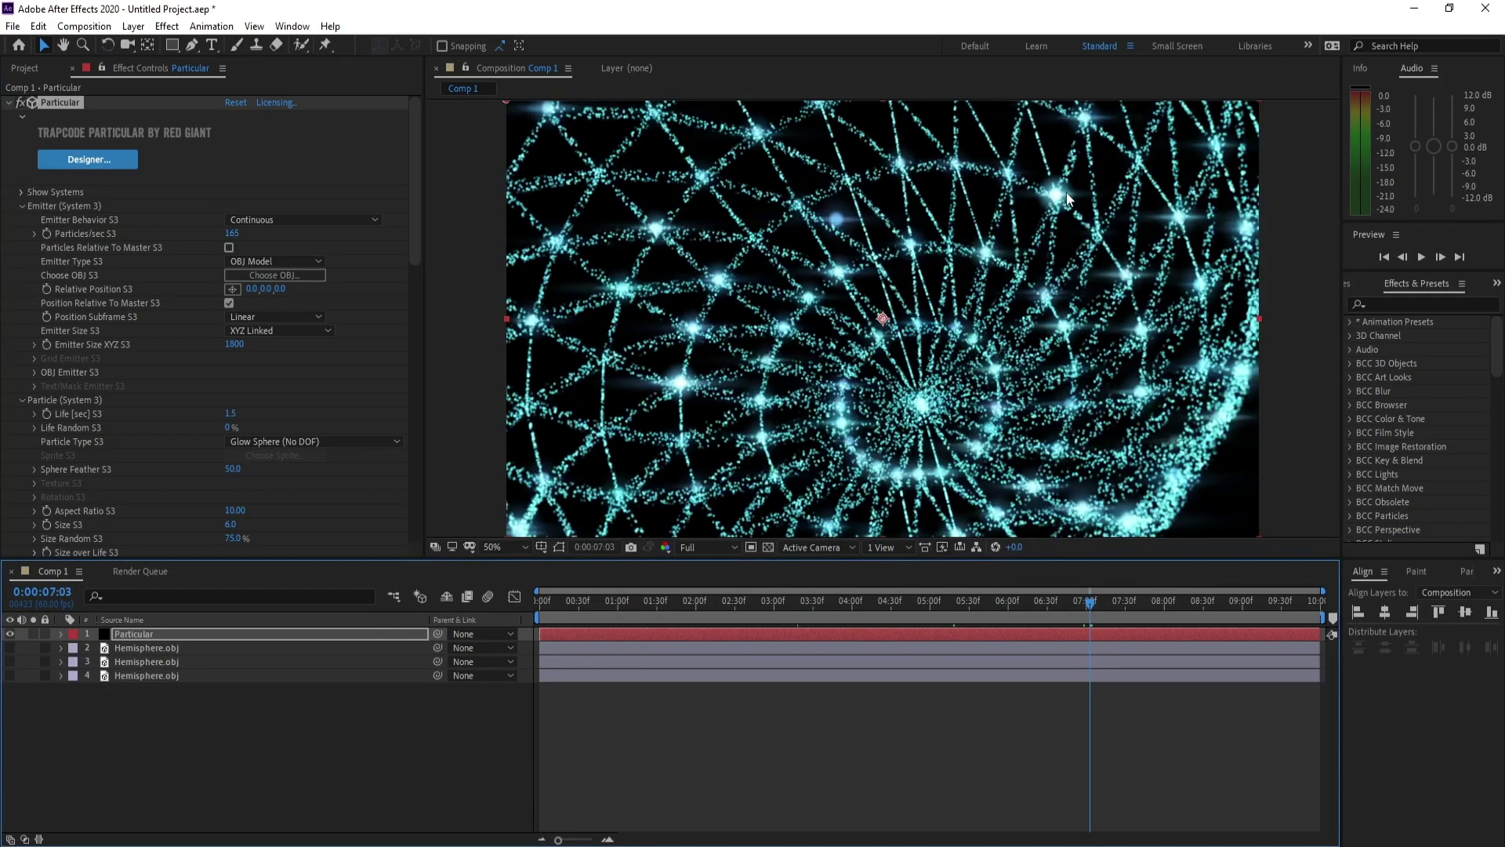
scroll(271, 416, down, 5)
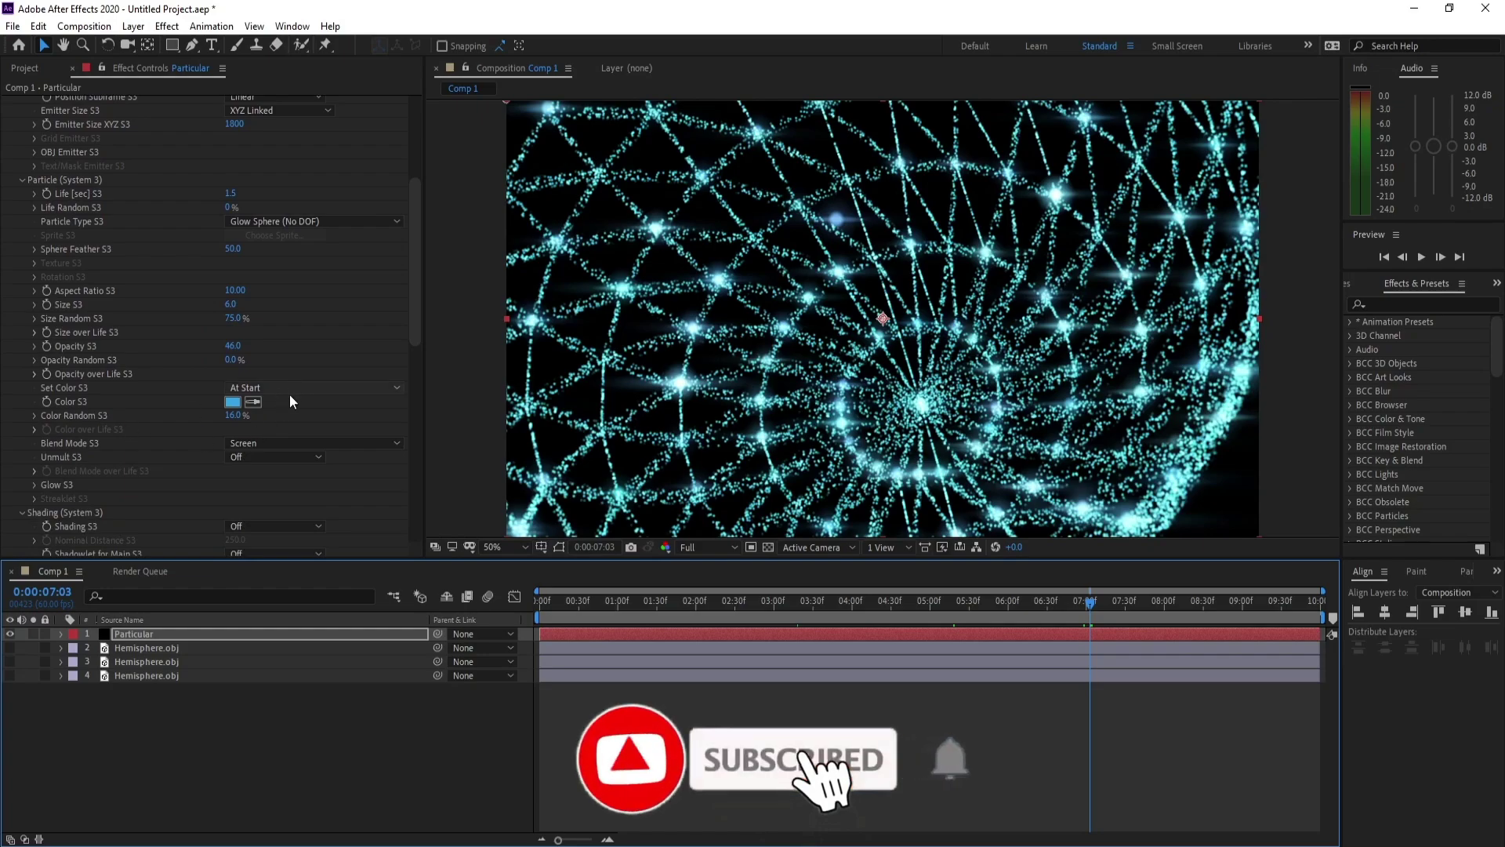
click(309, 389)
click(324, 424)
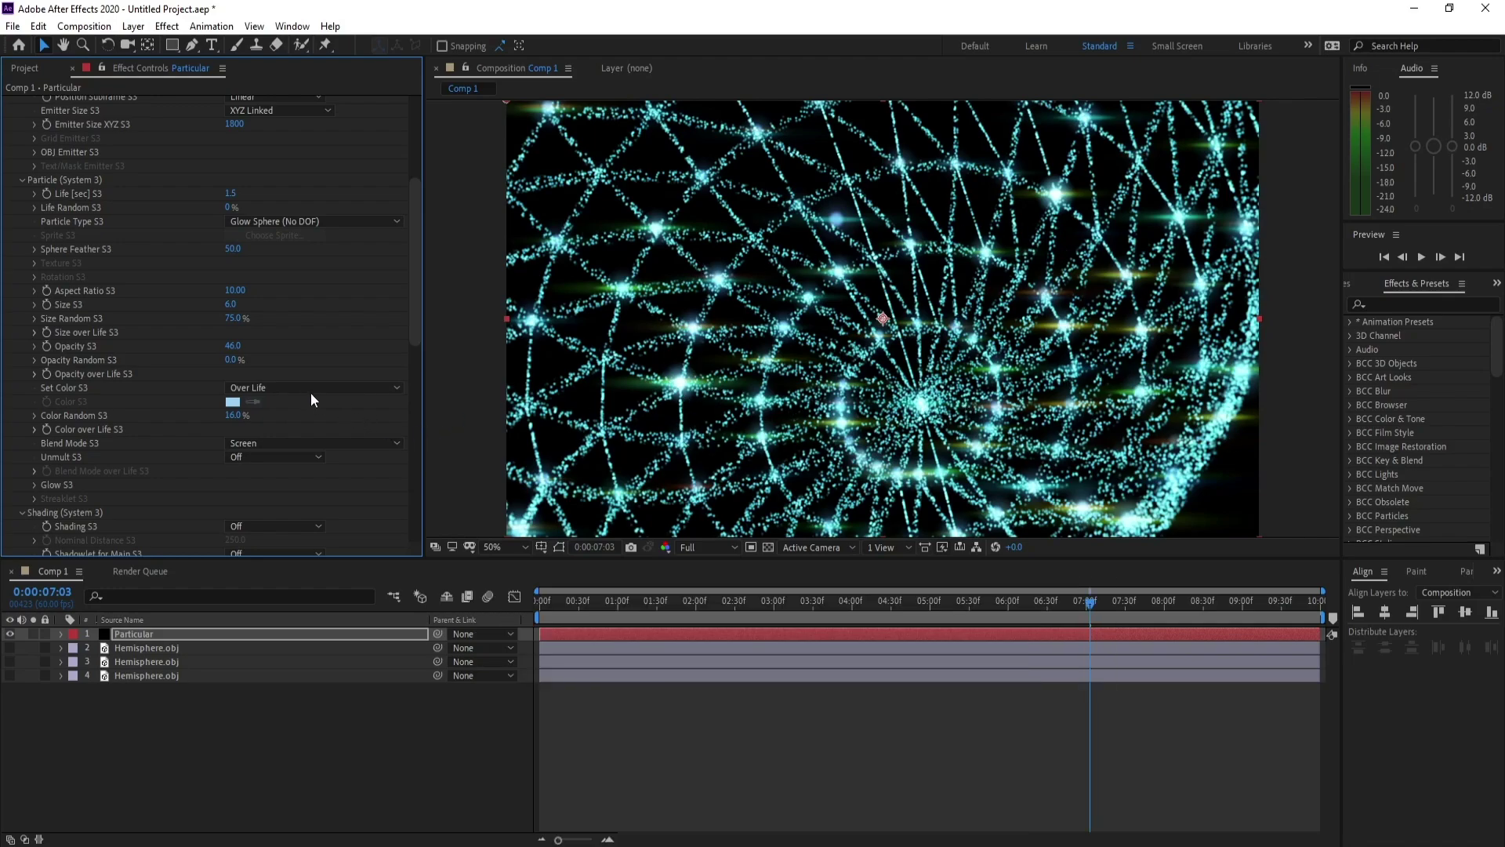
click(62, 26)
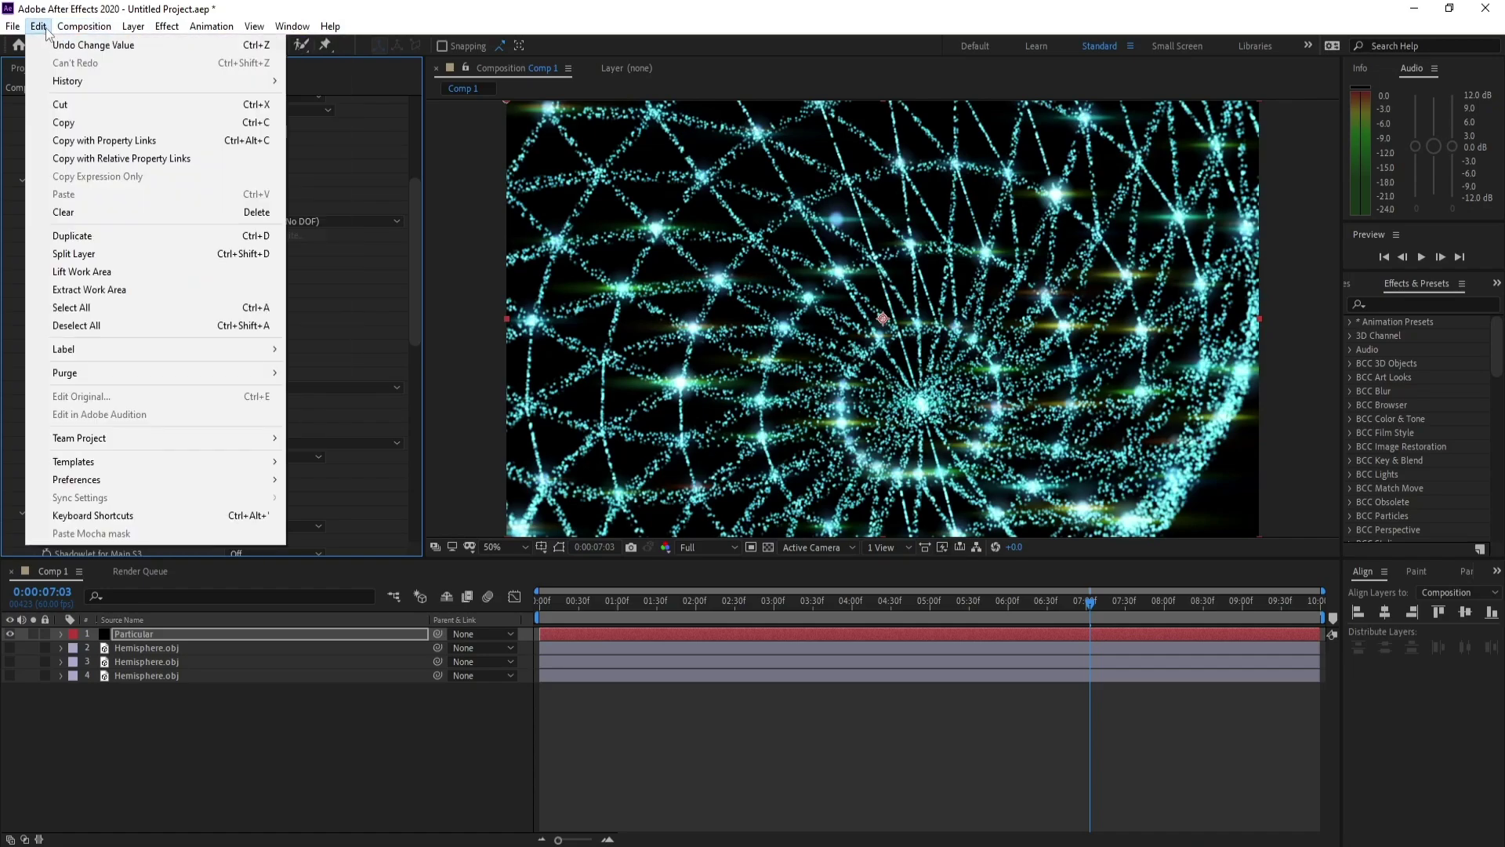
click(53, 47)
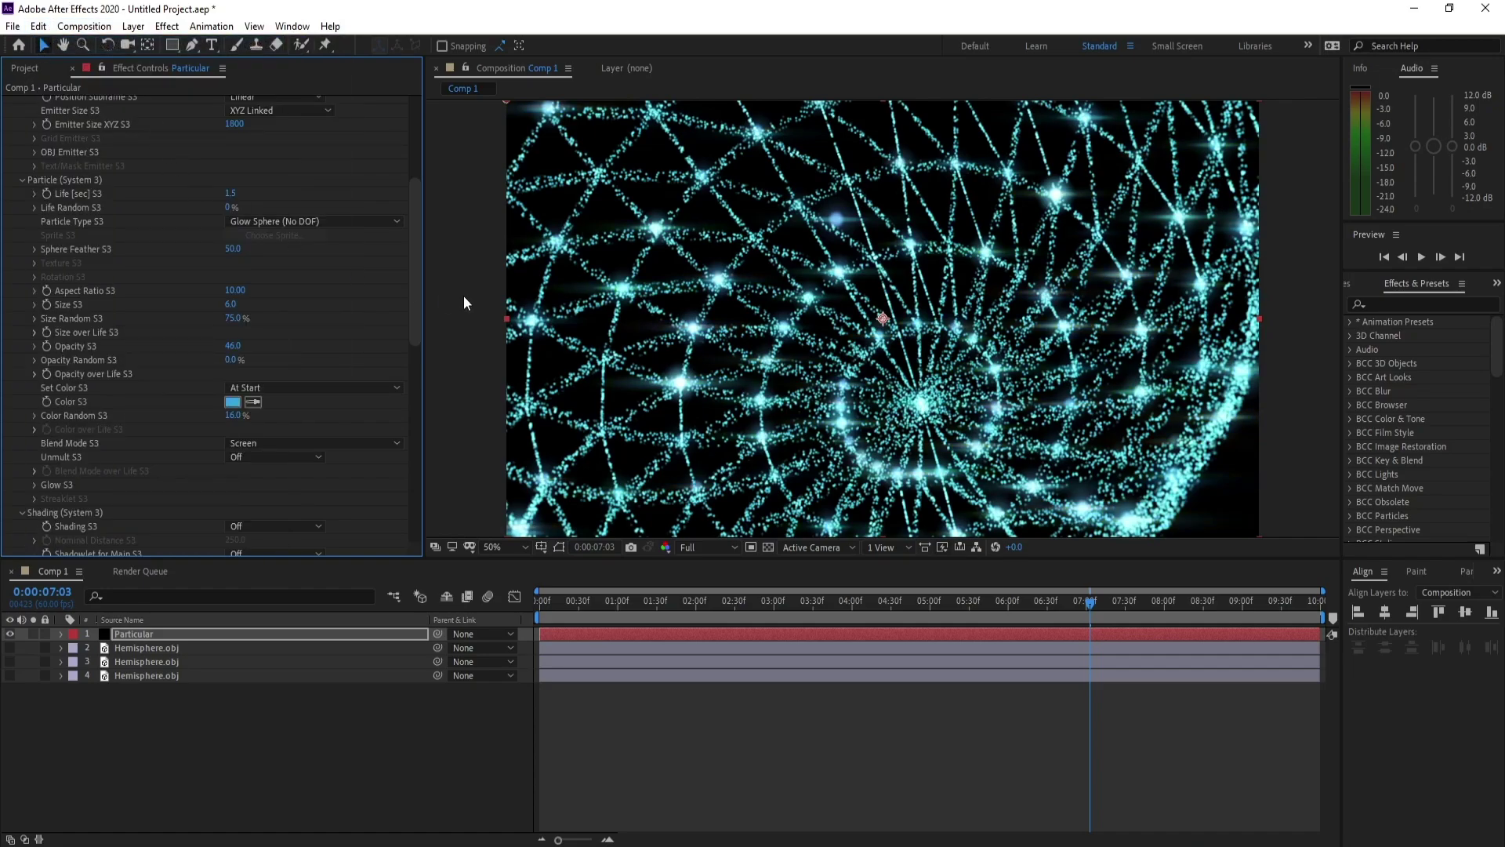
- Hide System 2 and System 3, select Master System and expand Particle (Master)
drag(413, 288, 394, 157)
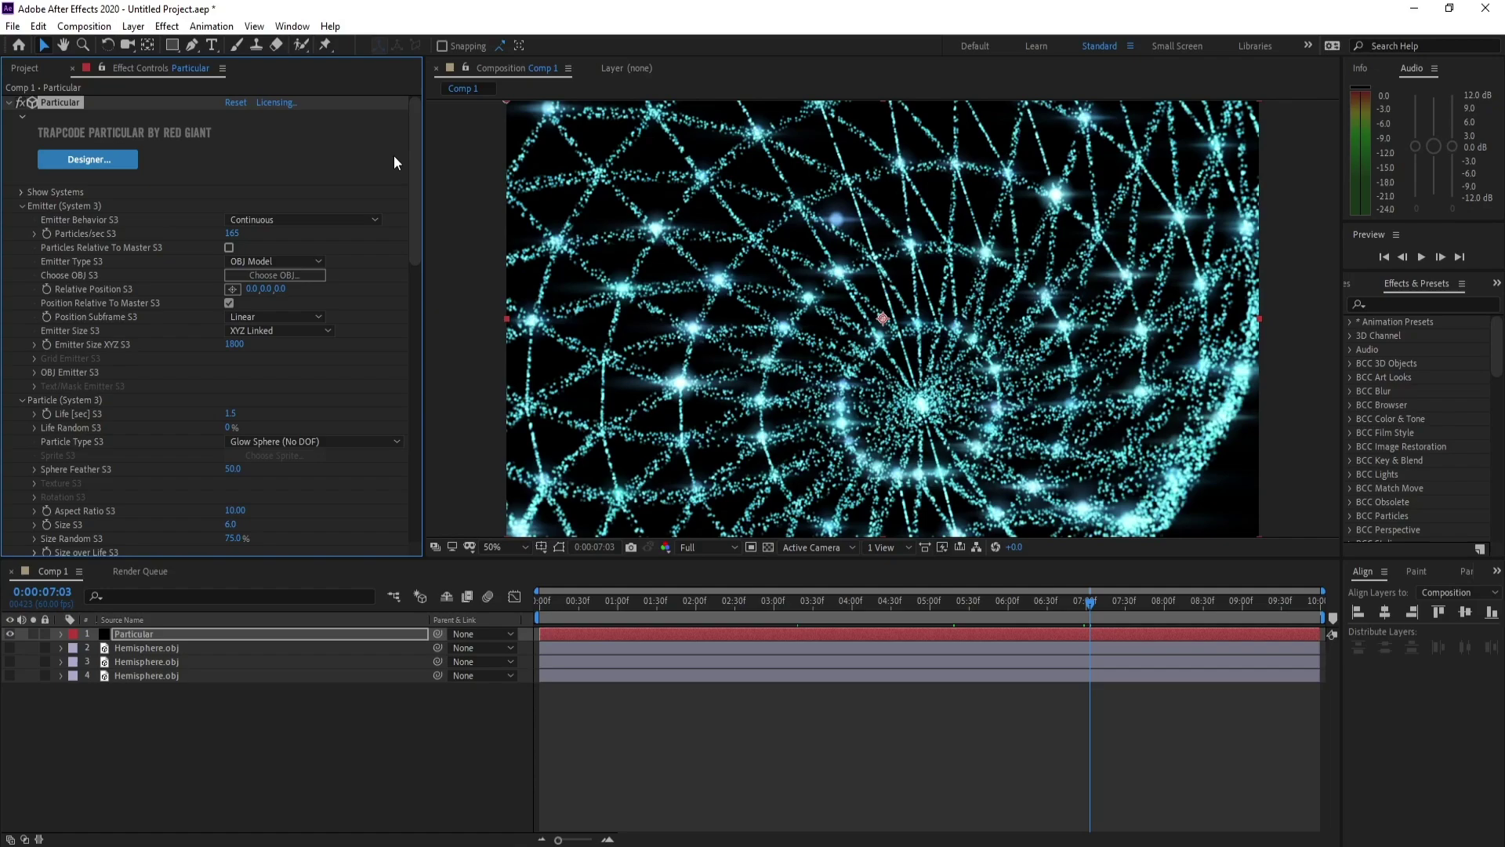
click(20, 194)
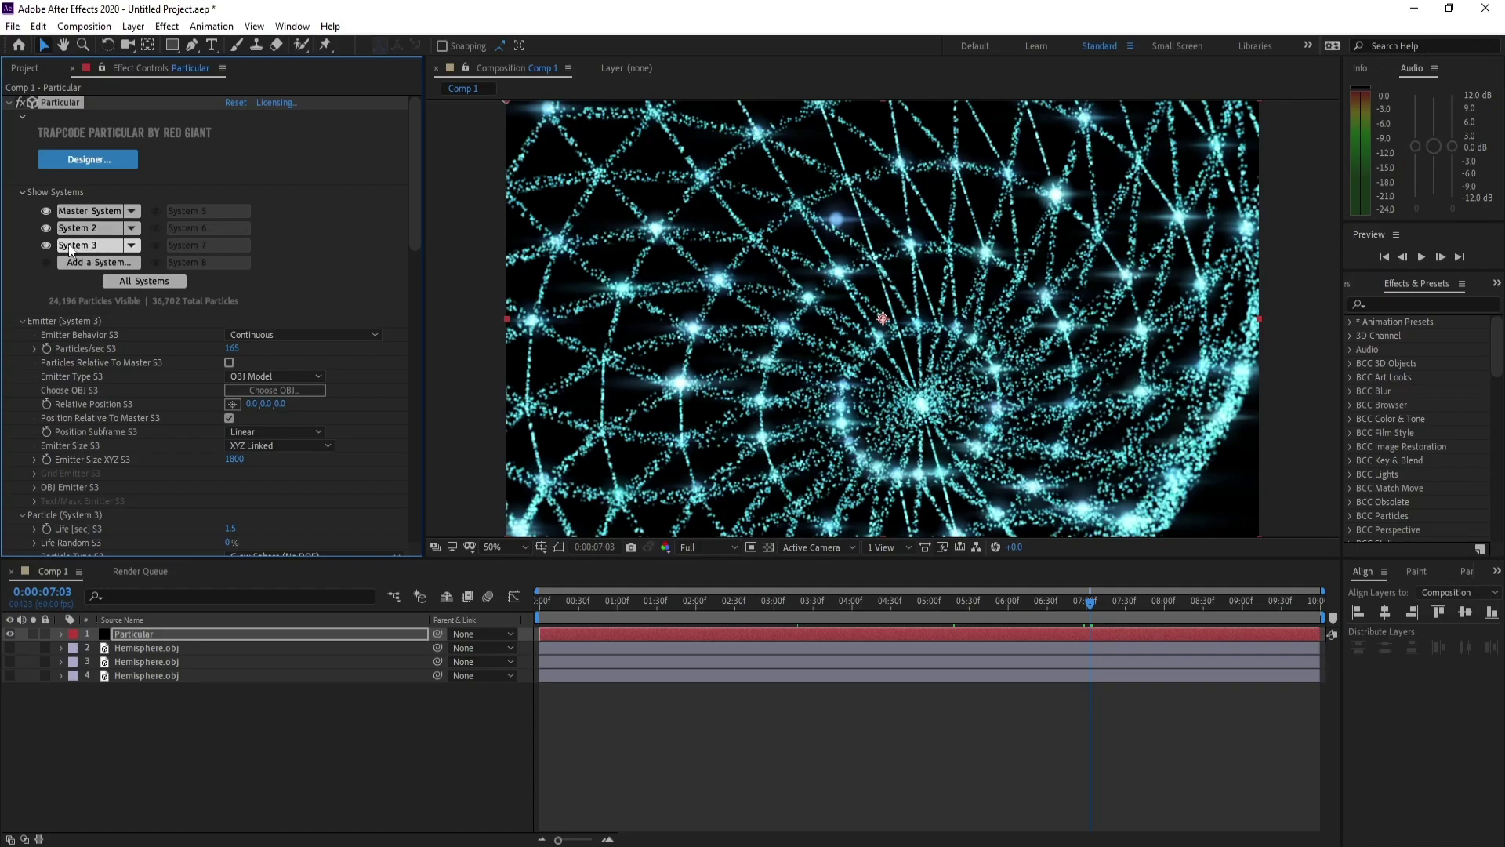
click(48, 230)
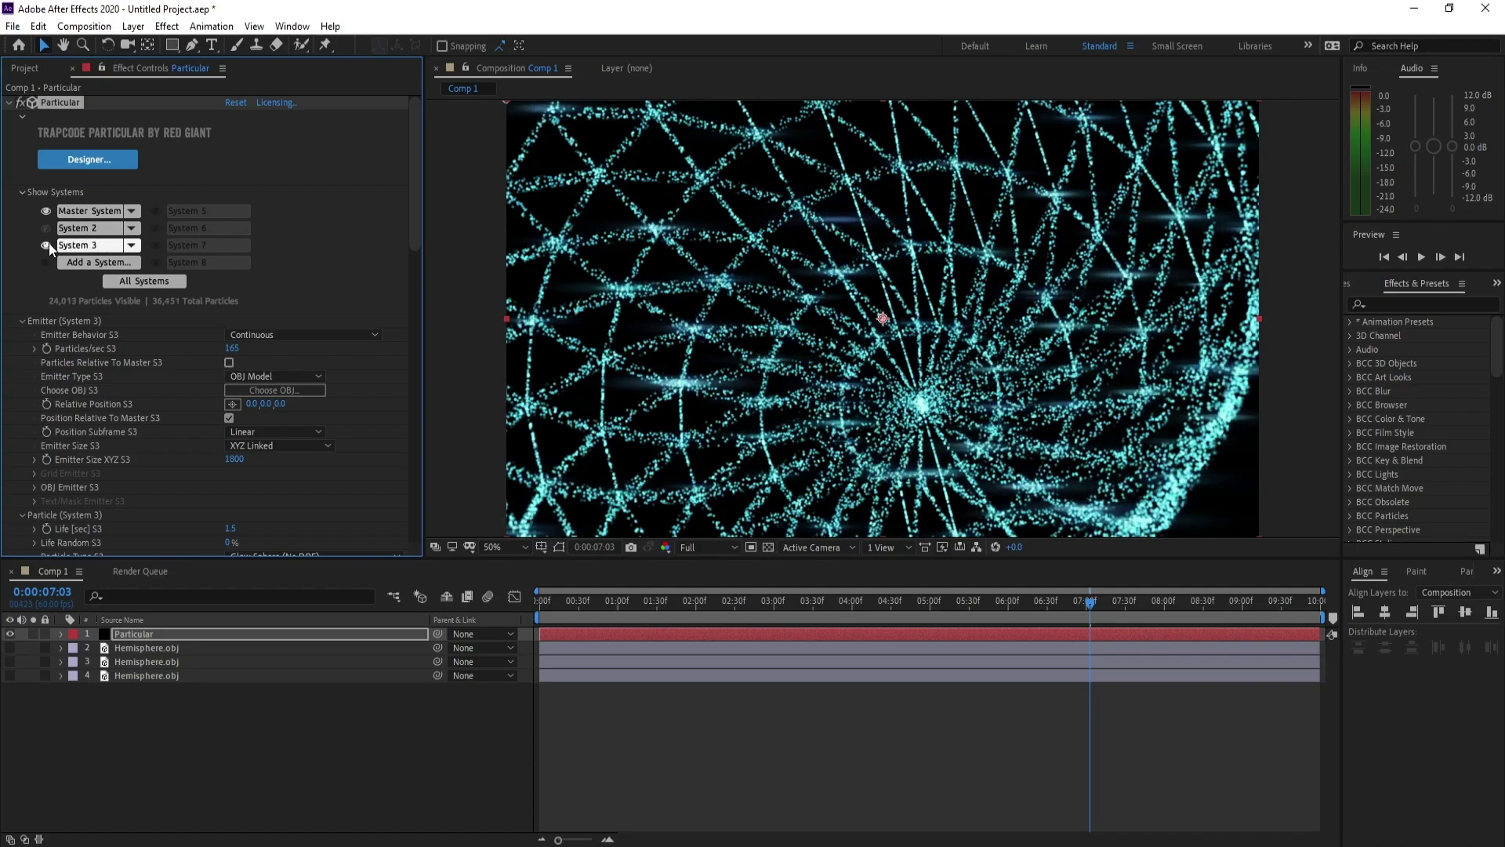
click(46, 245)
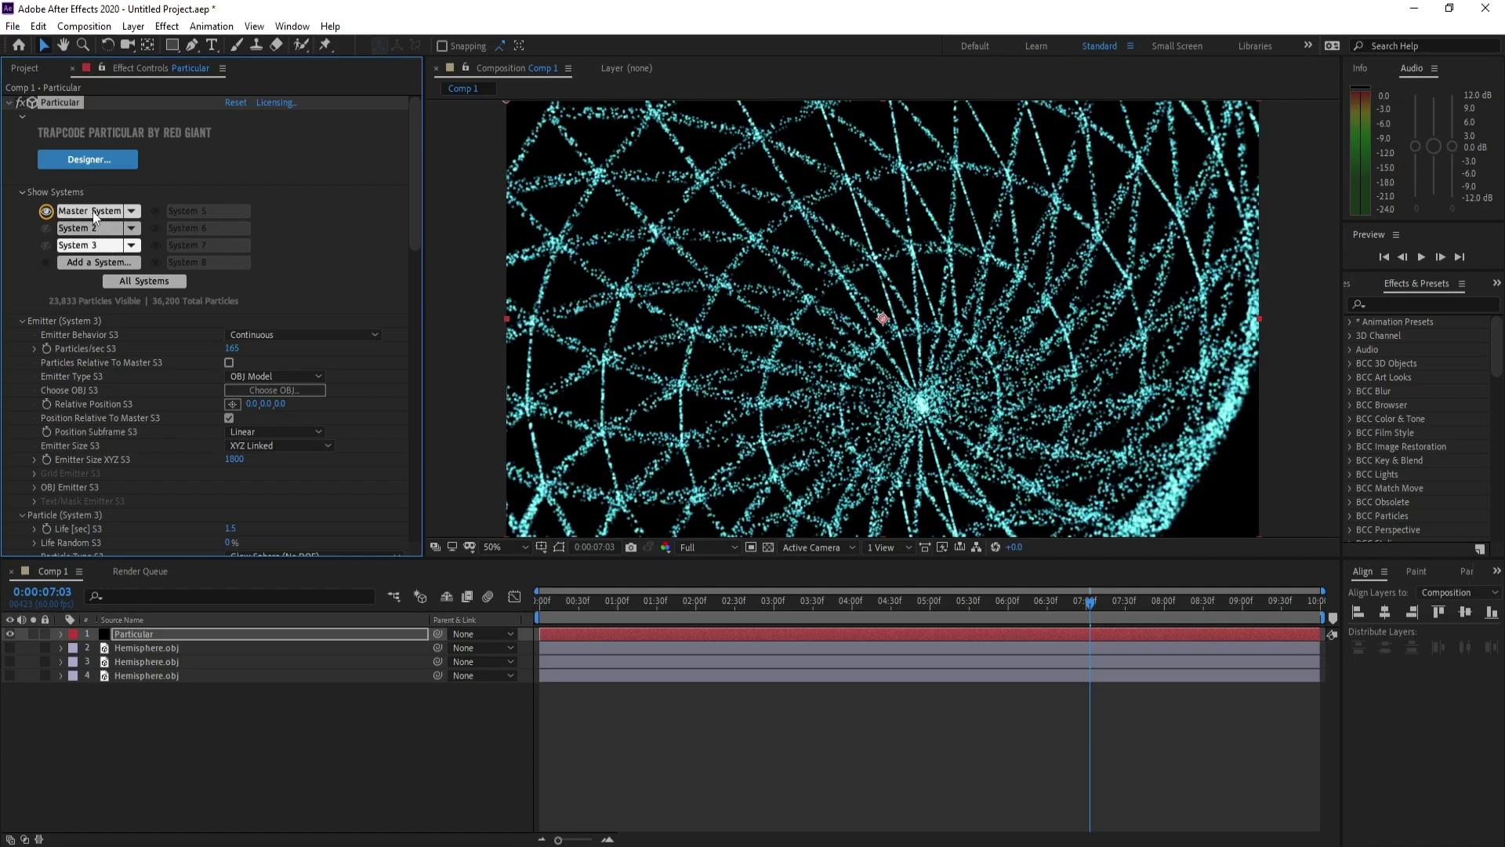
click(92, 210)
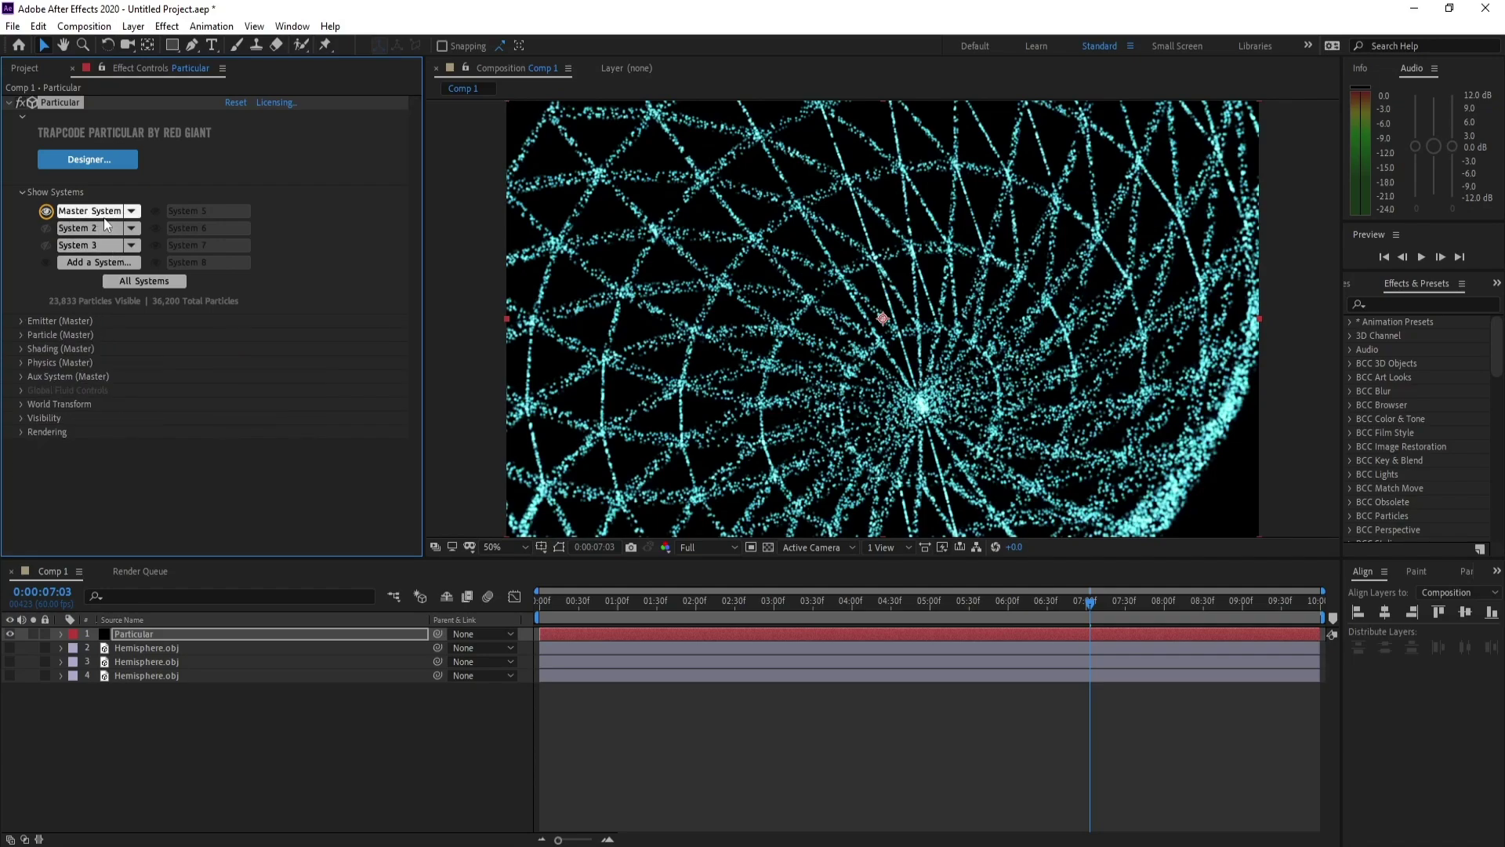
click(20, 334)
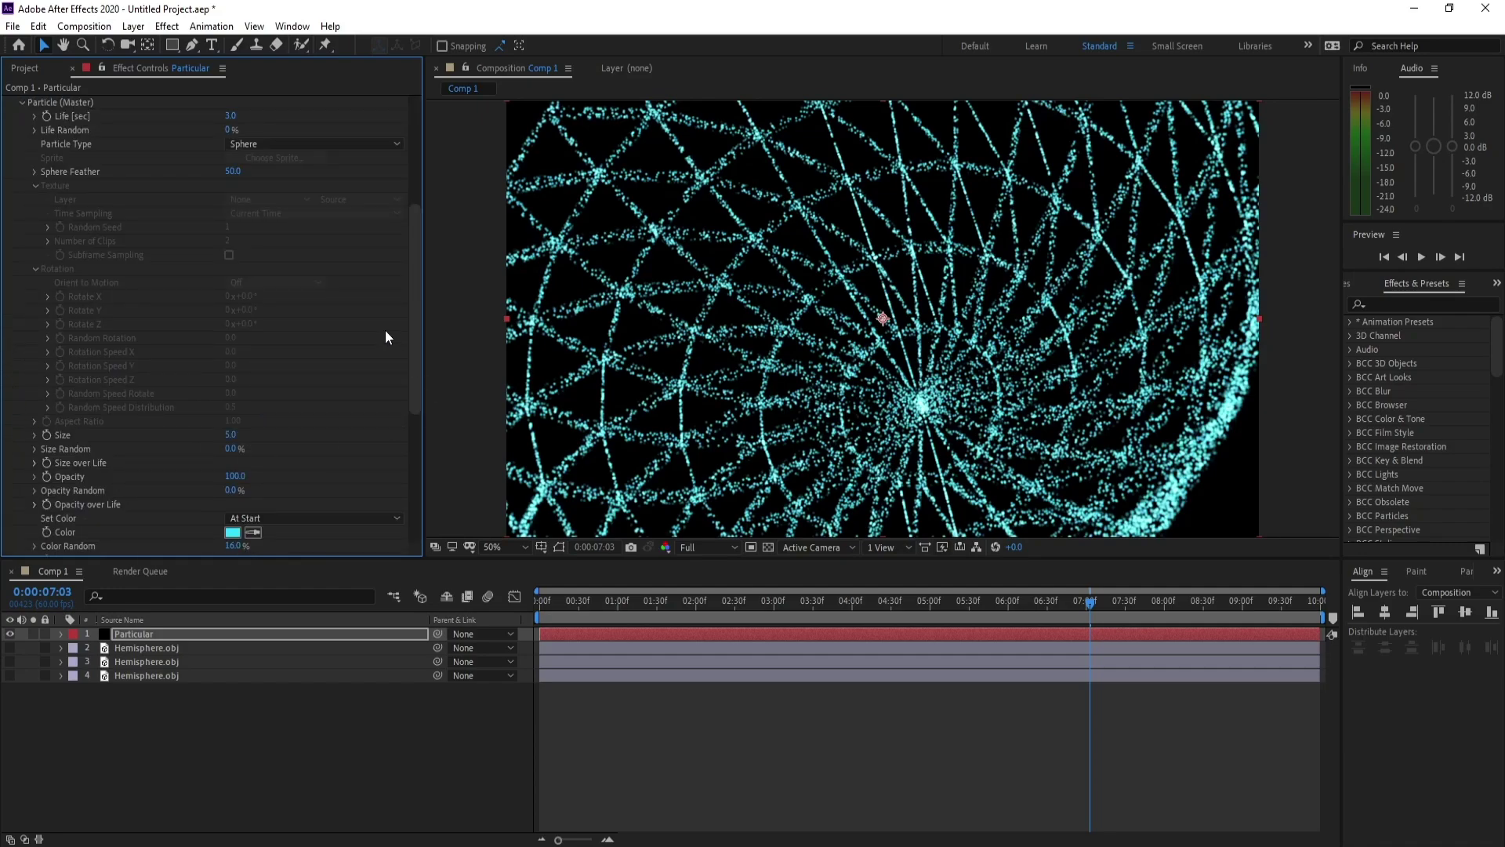
- Set the Master particle colour mode to Over Life and expand Color over Life
scroll(415, 326, down, 3)
click(284, 424)
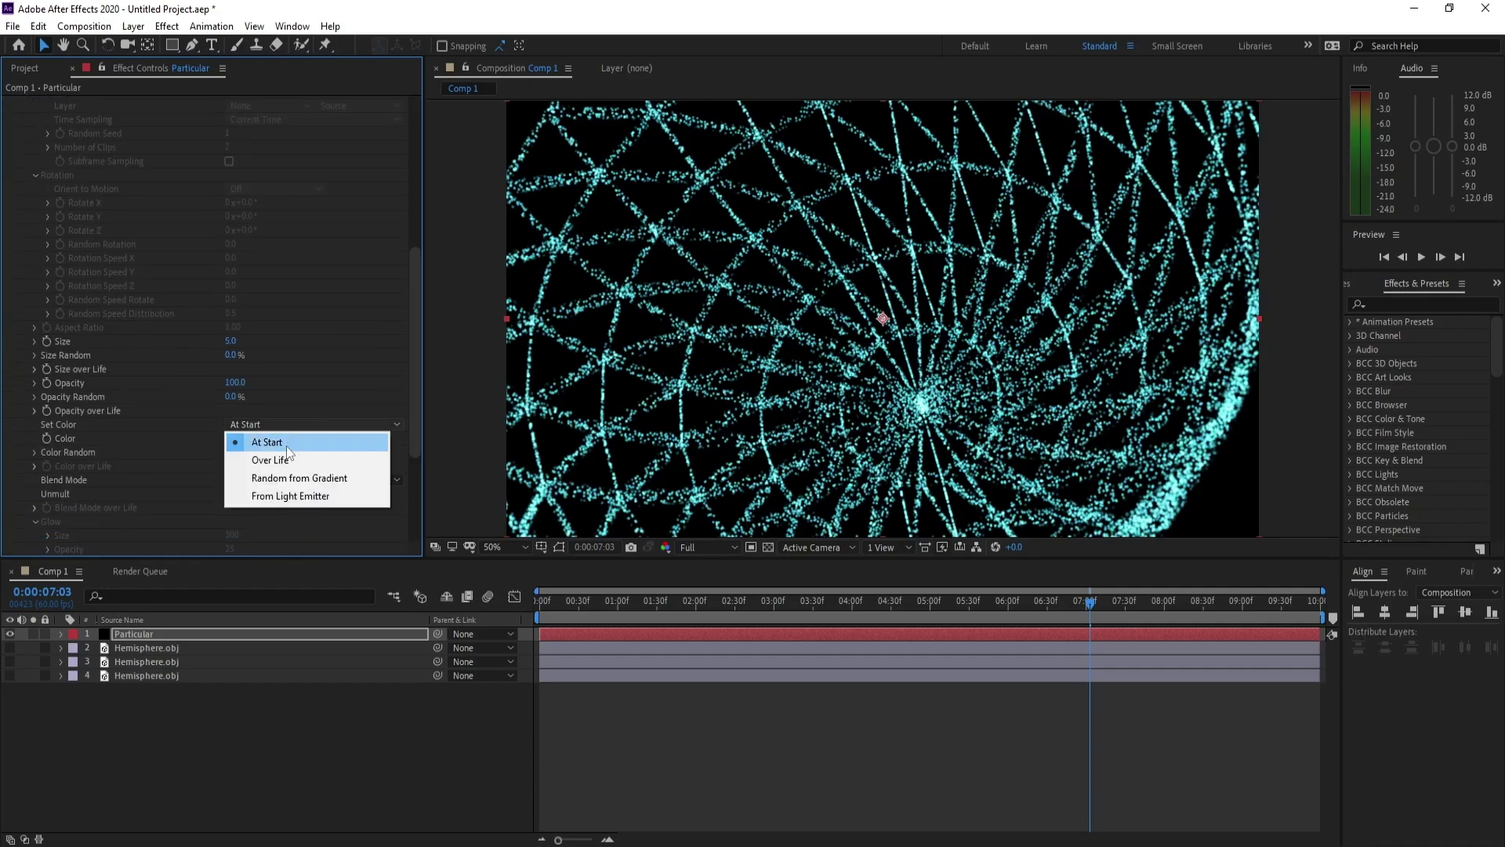
click(287, 457)
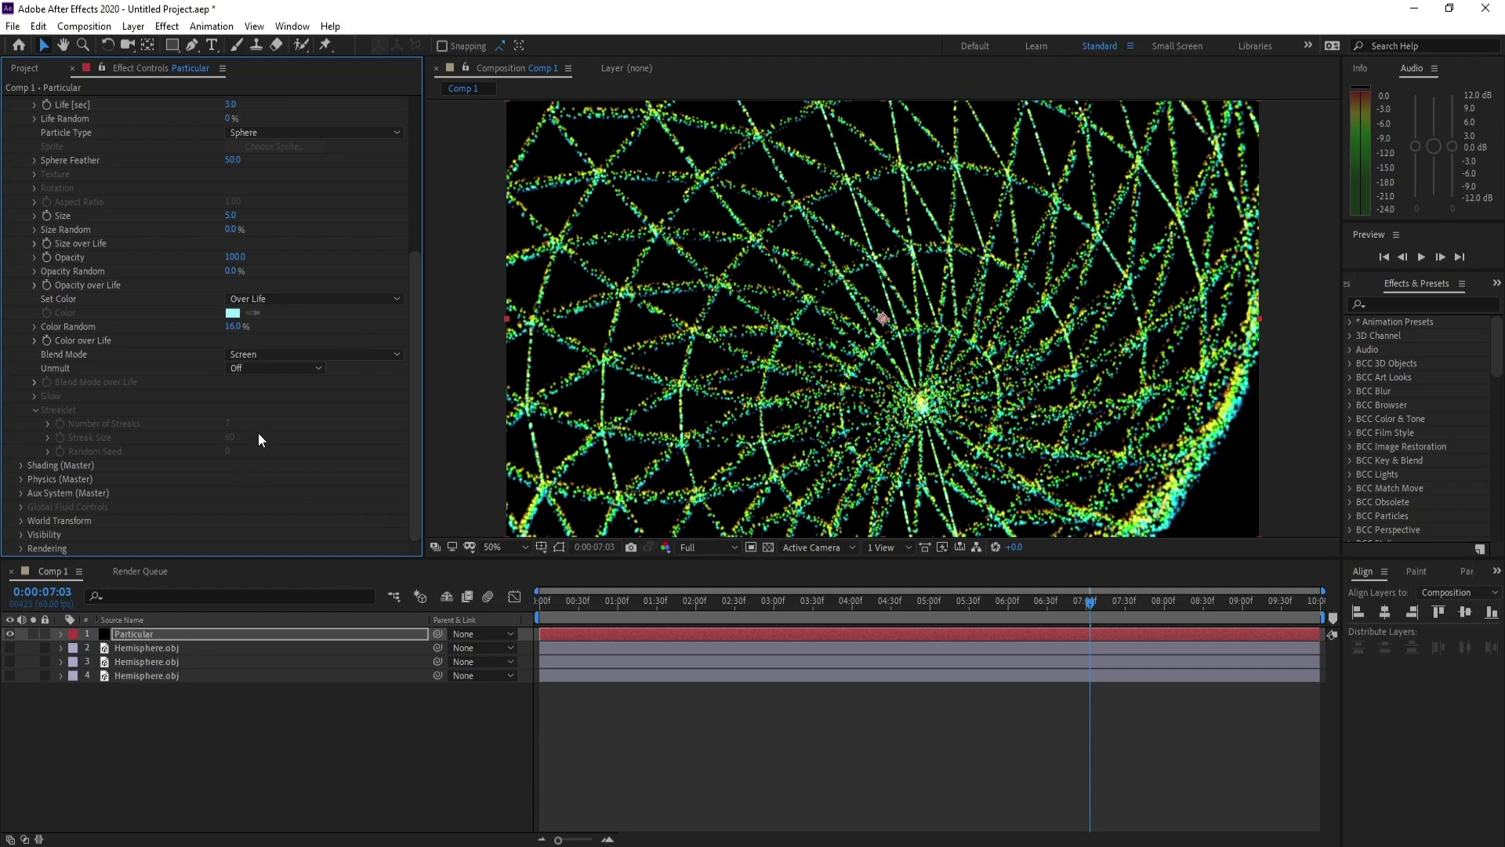
click(35, 340)
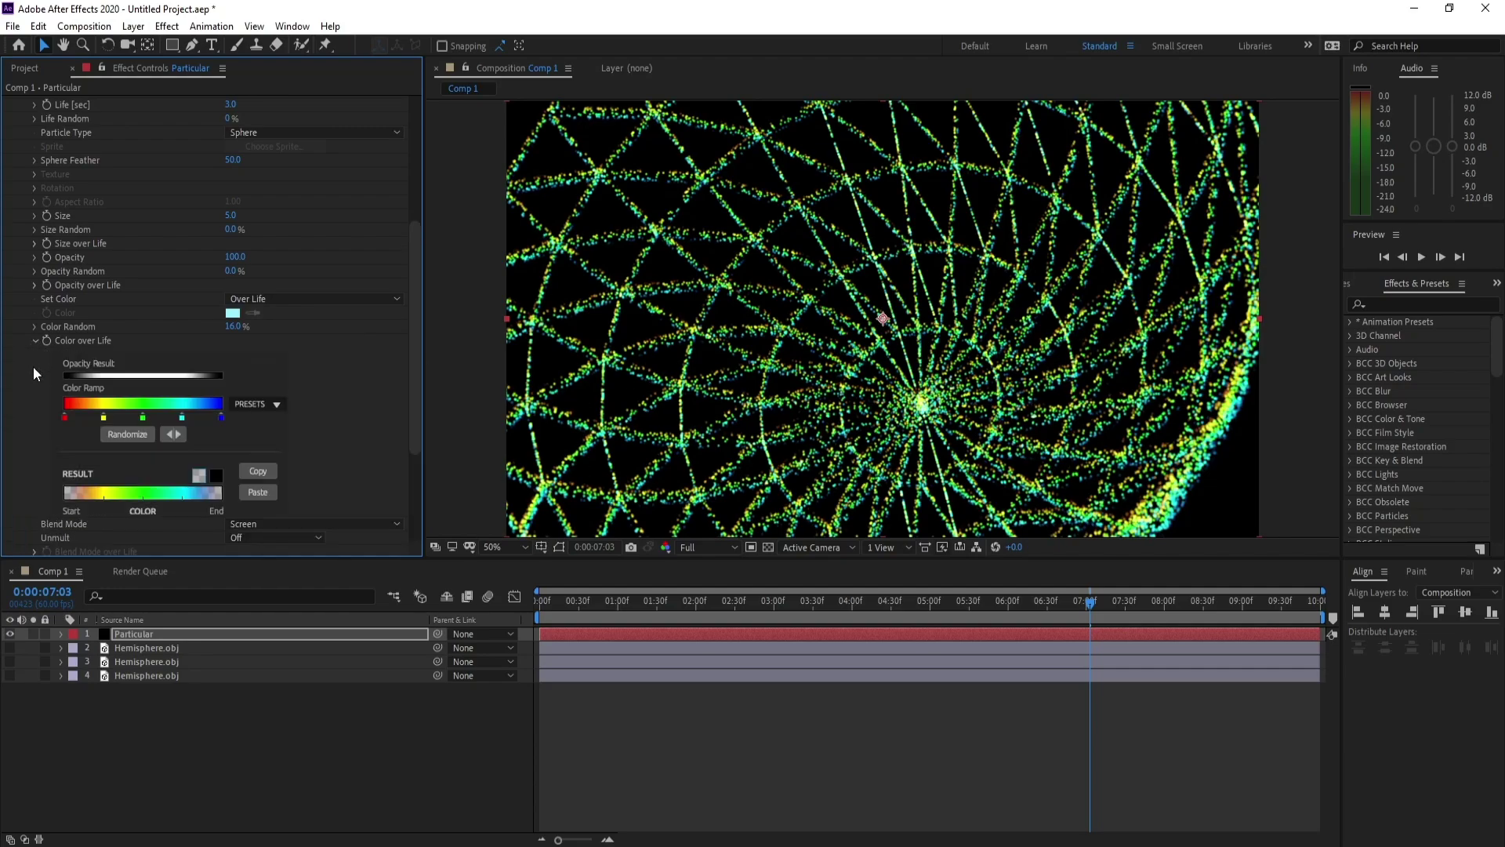
- Randomize the Color over Life gradient until it becomes green-pink-purple
click(144, 437)
click(144, 435)
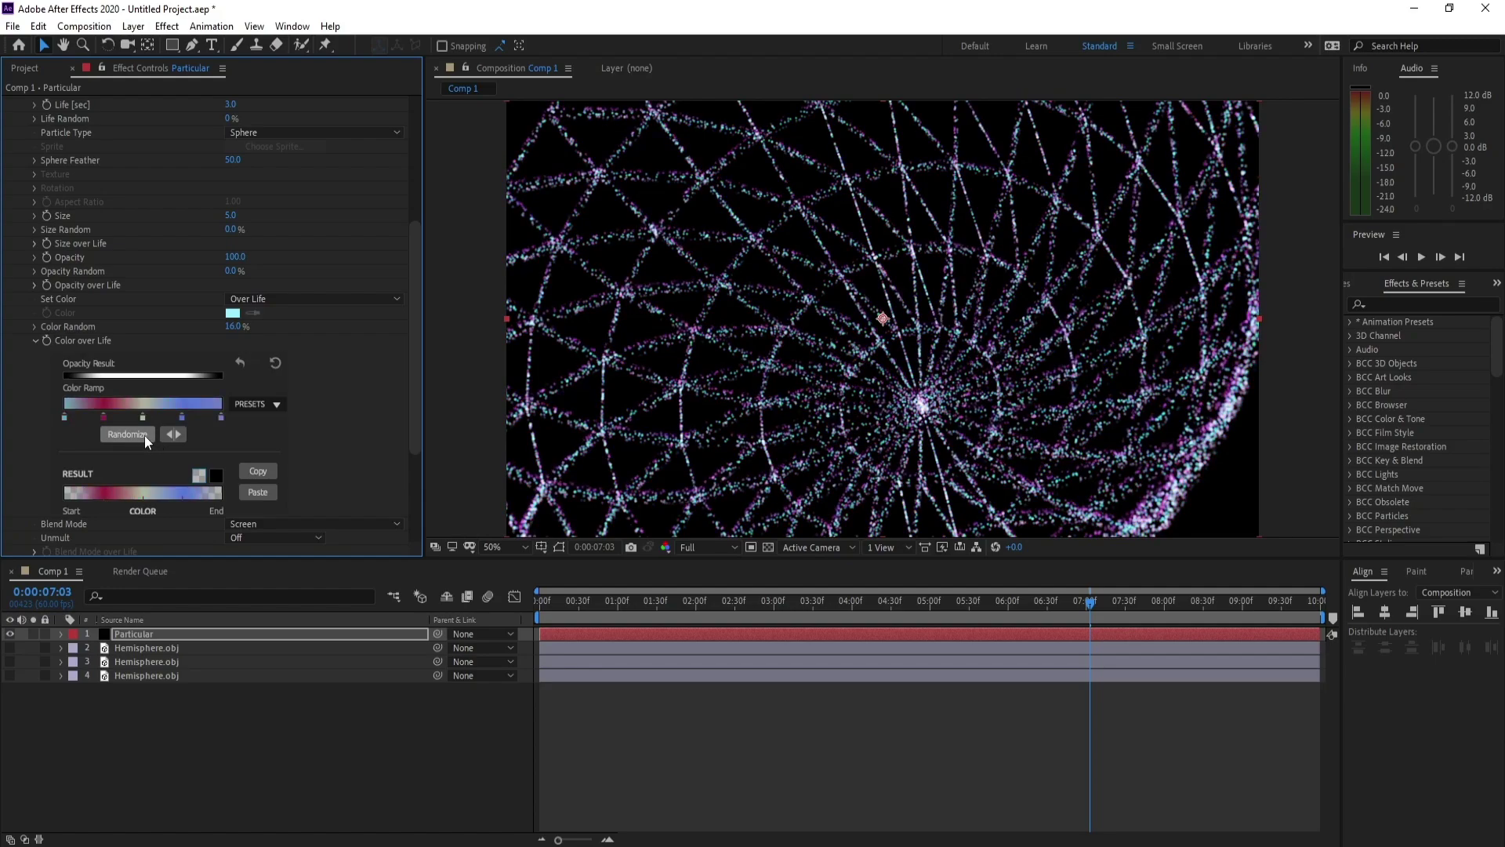
click(144, 435)
click(144, 435)
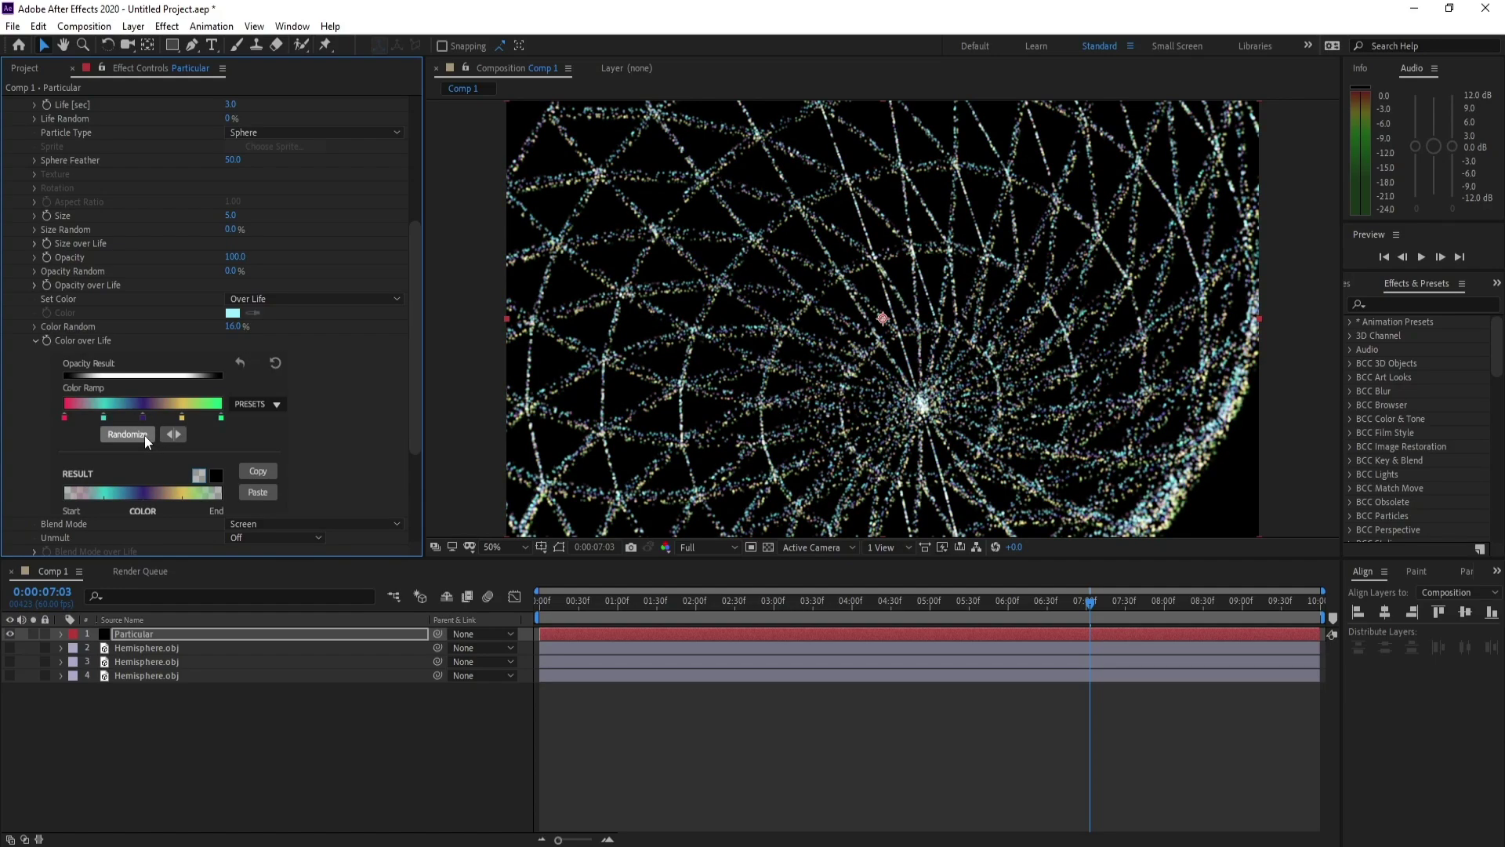
click(144, 435)
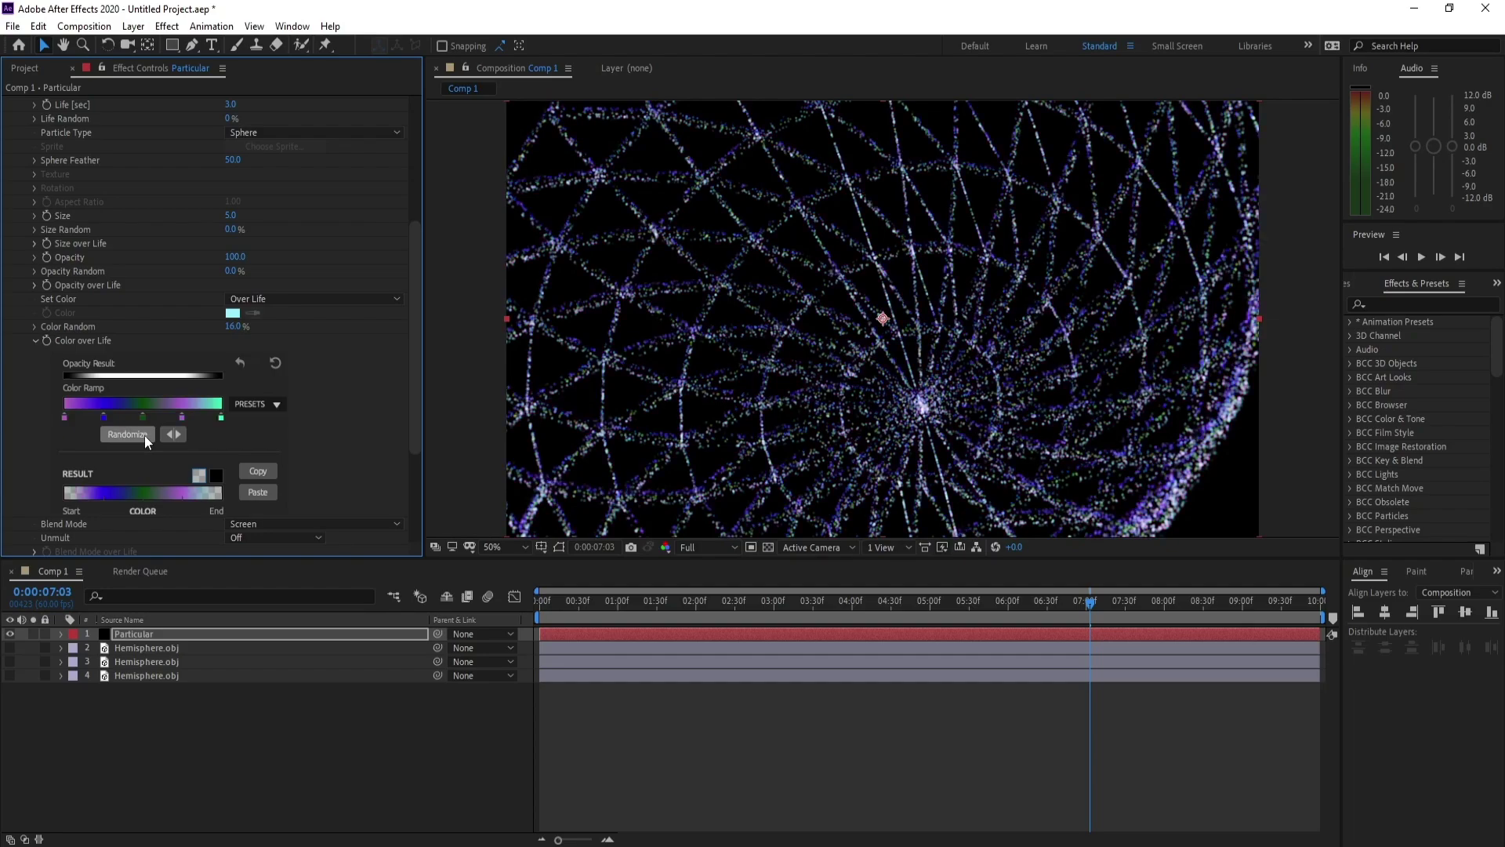
click(145, 435)
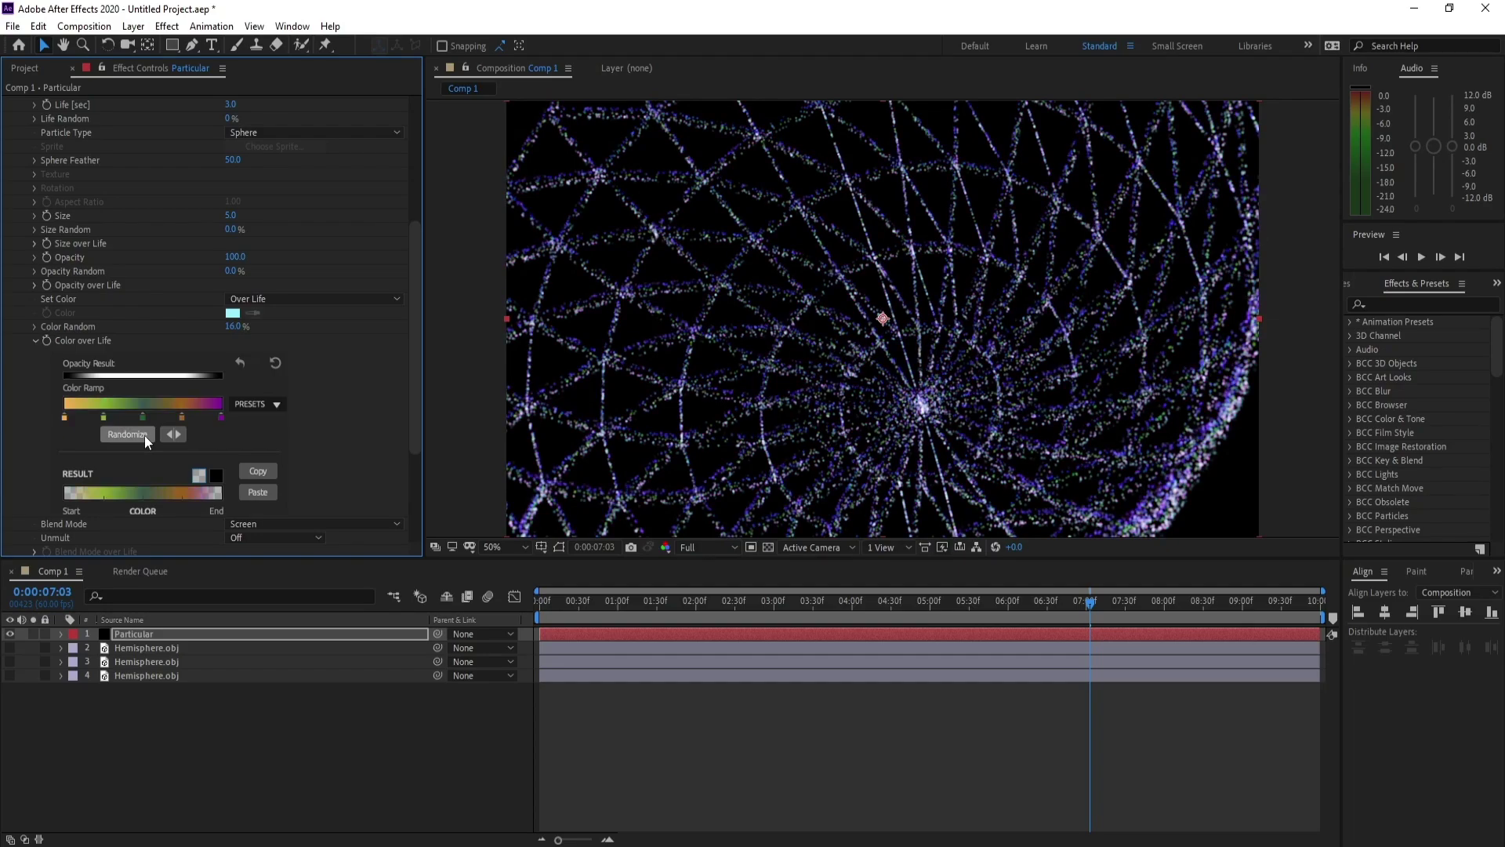
click(145, 436)
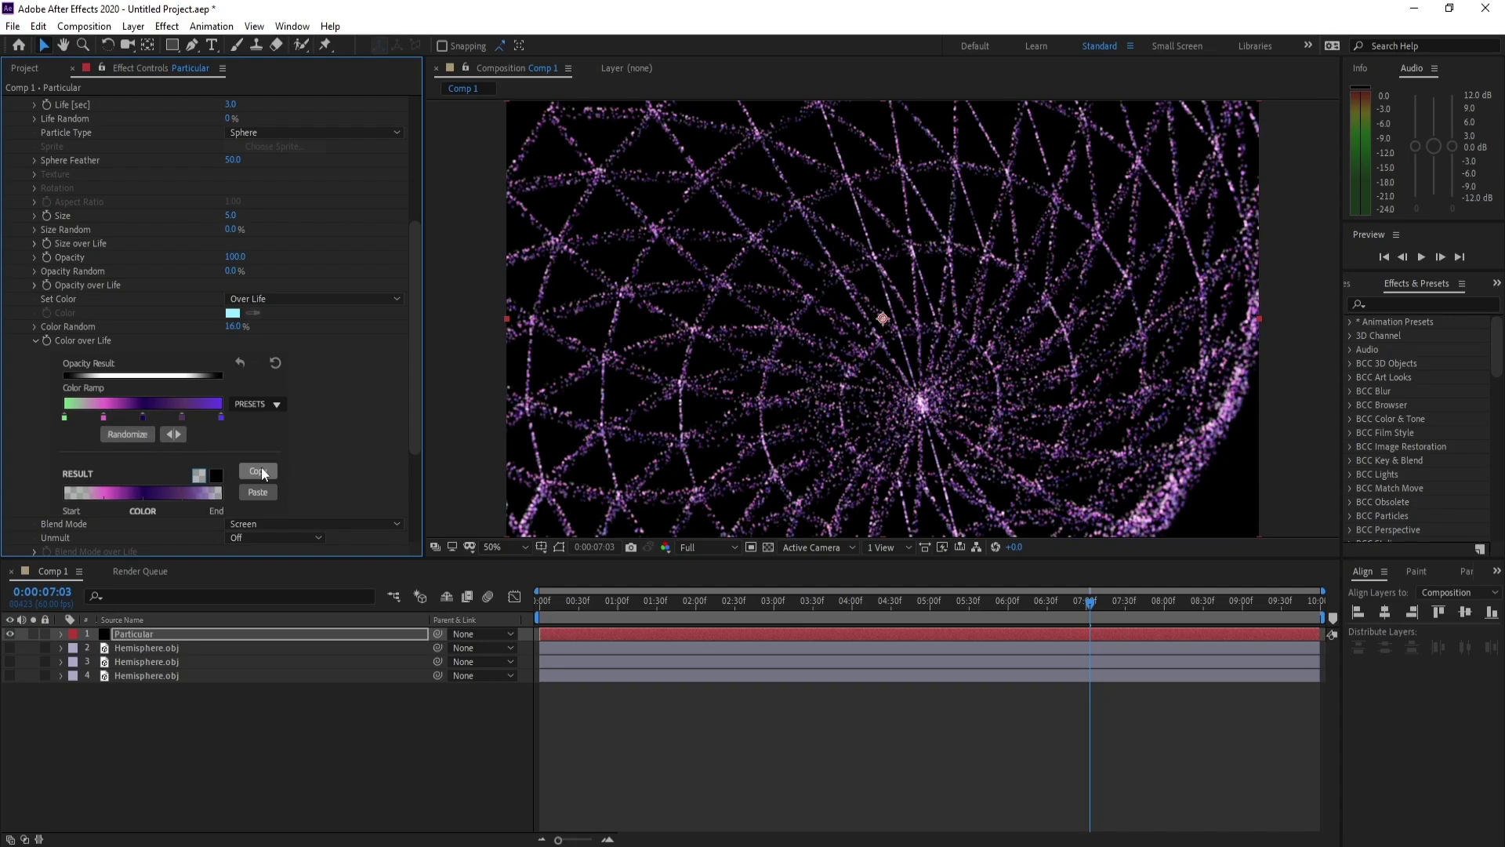
- Make Particular's System 2 visible, briefly hiding the master system to view it alone
drag(414, 306, 423, 132)
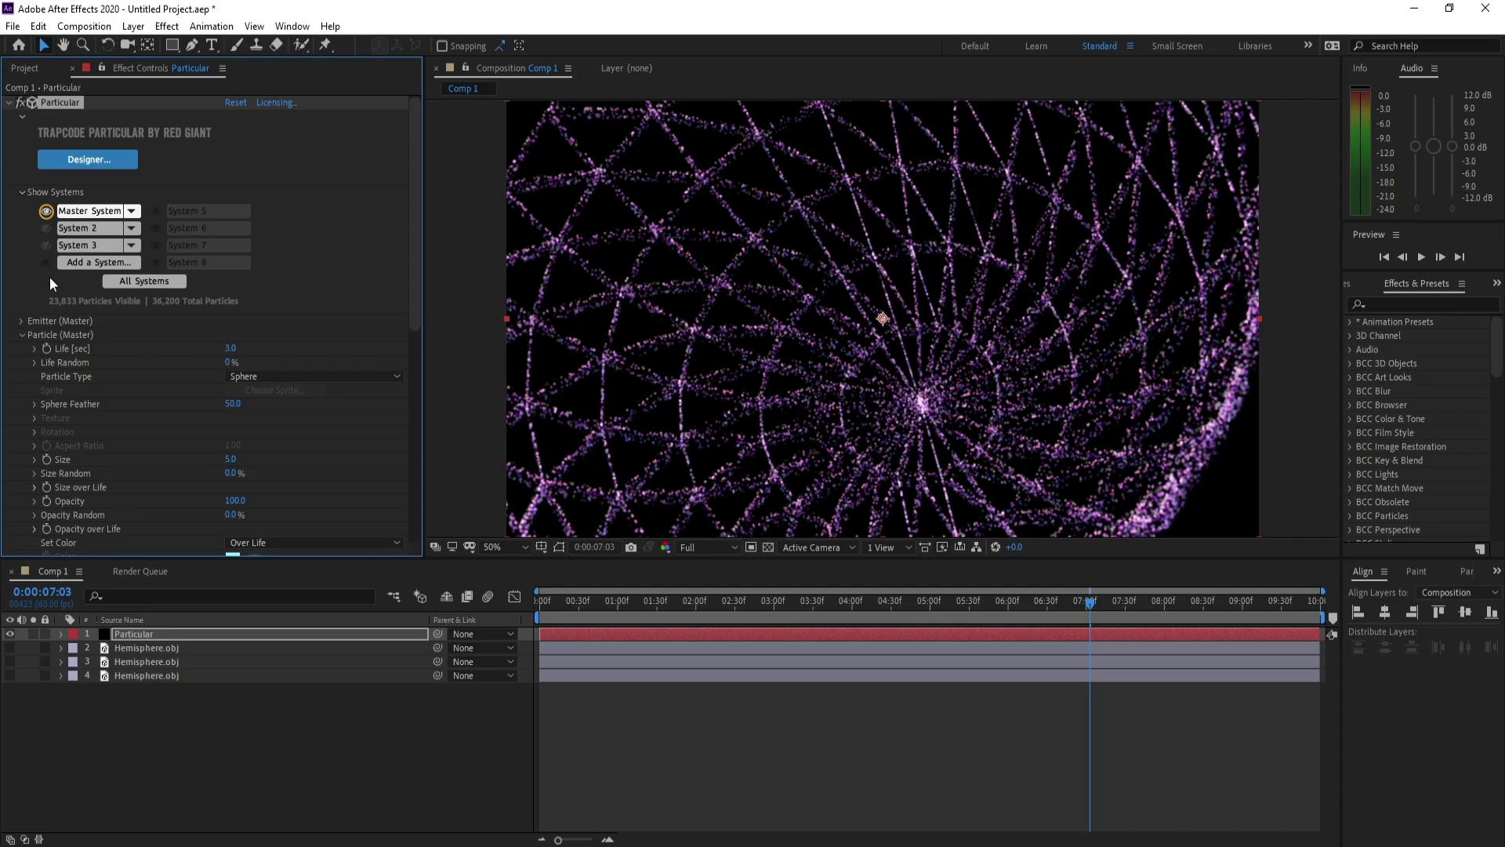
click(80, 229)
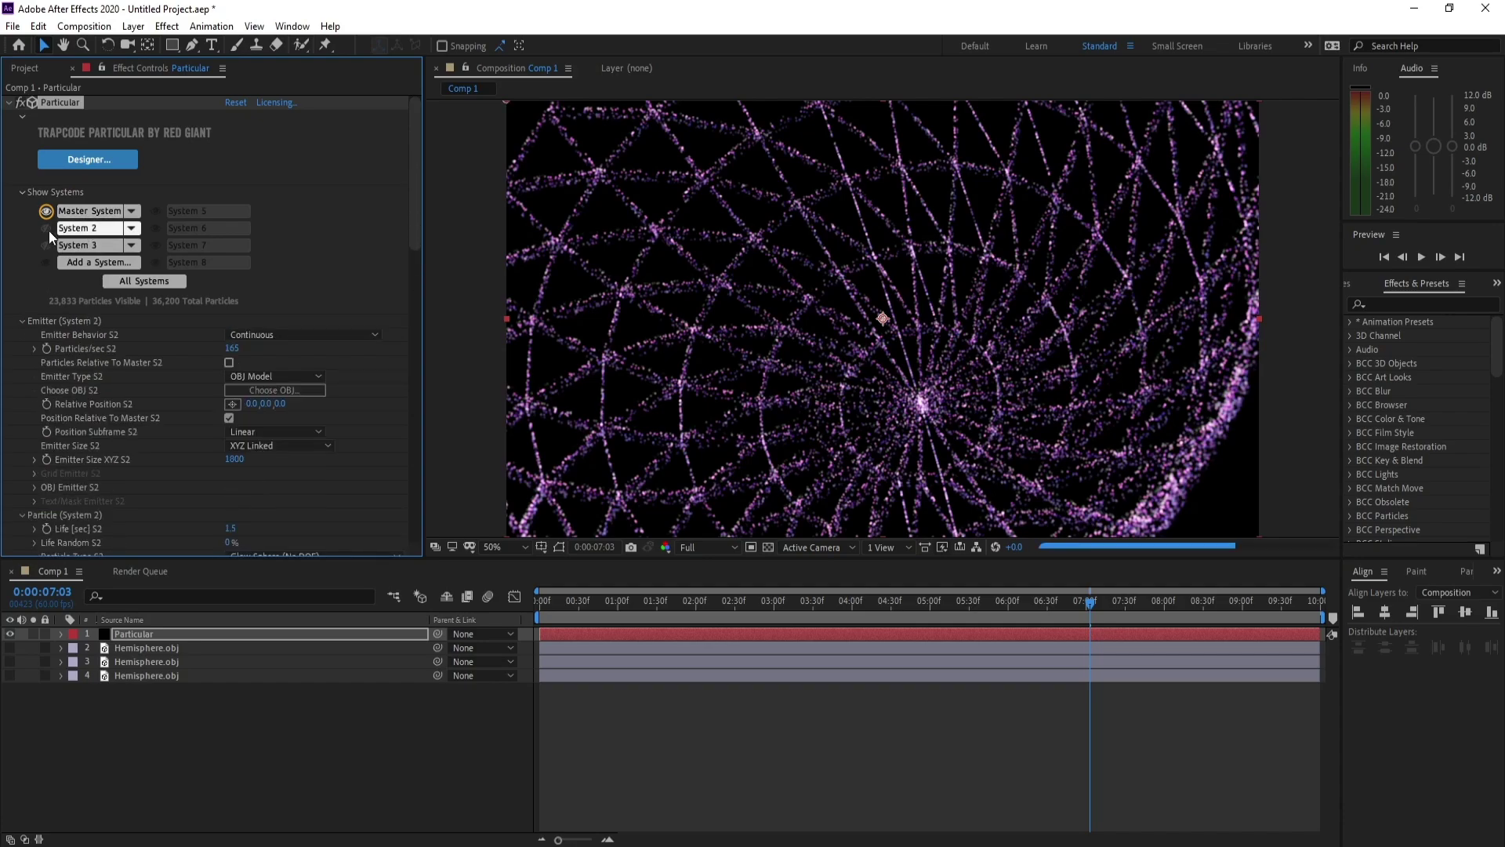
click(47, 228)
click(46, 212)
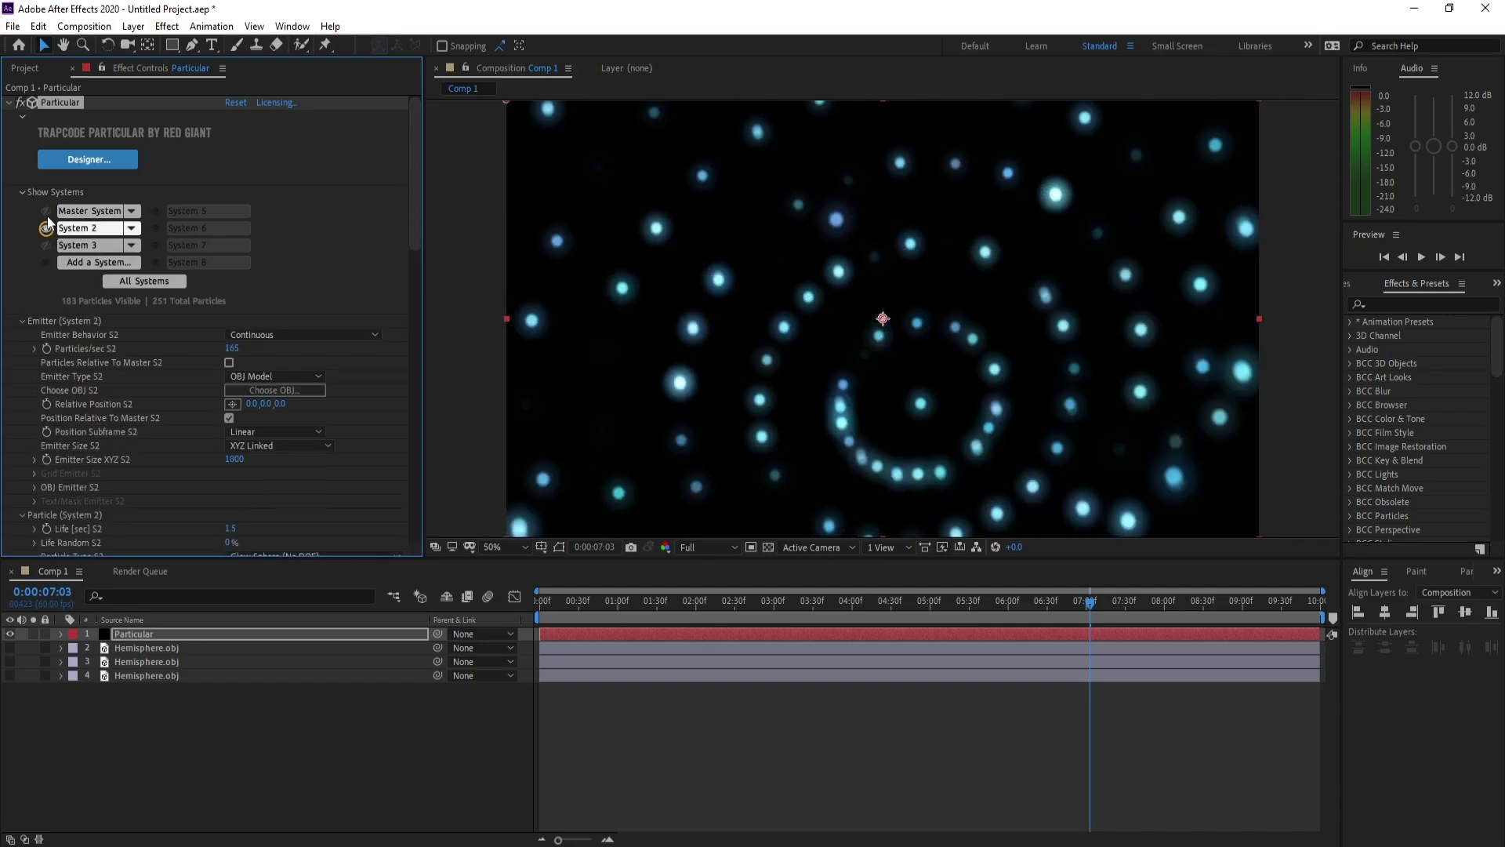
click(47, 213)
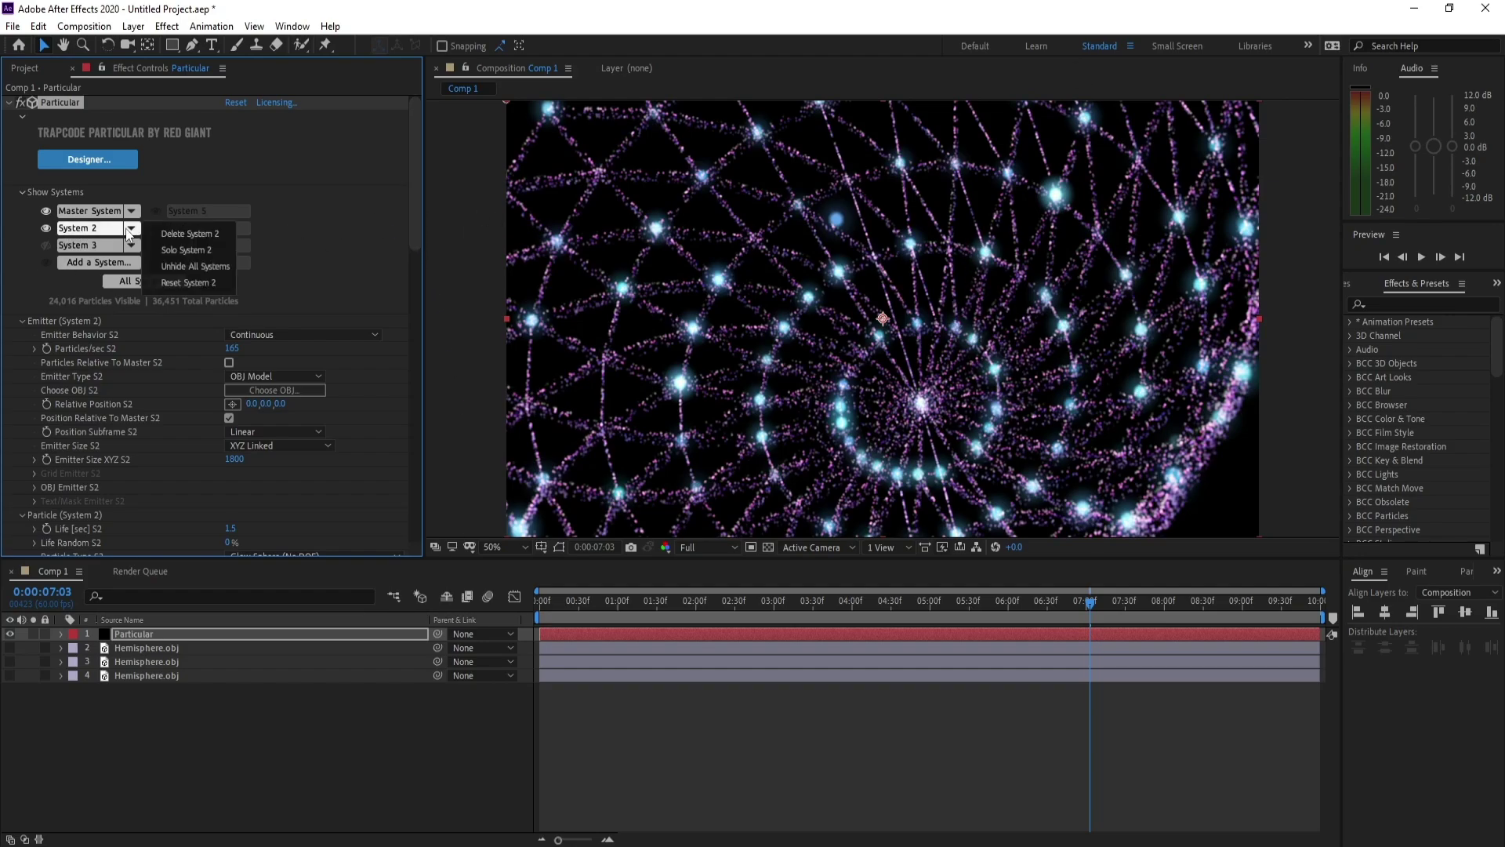
- Set System 2's colour to Over Life and paste the green-pink-purple gradient into Color over Life
drag(418, 213, 418, 368)
click(285, 268)
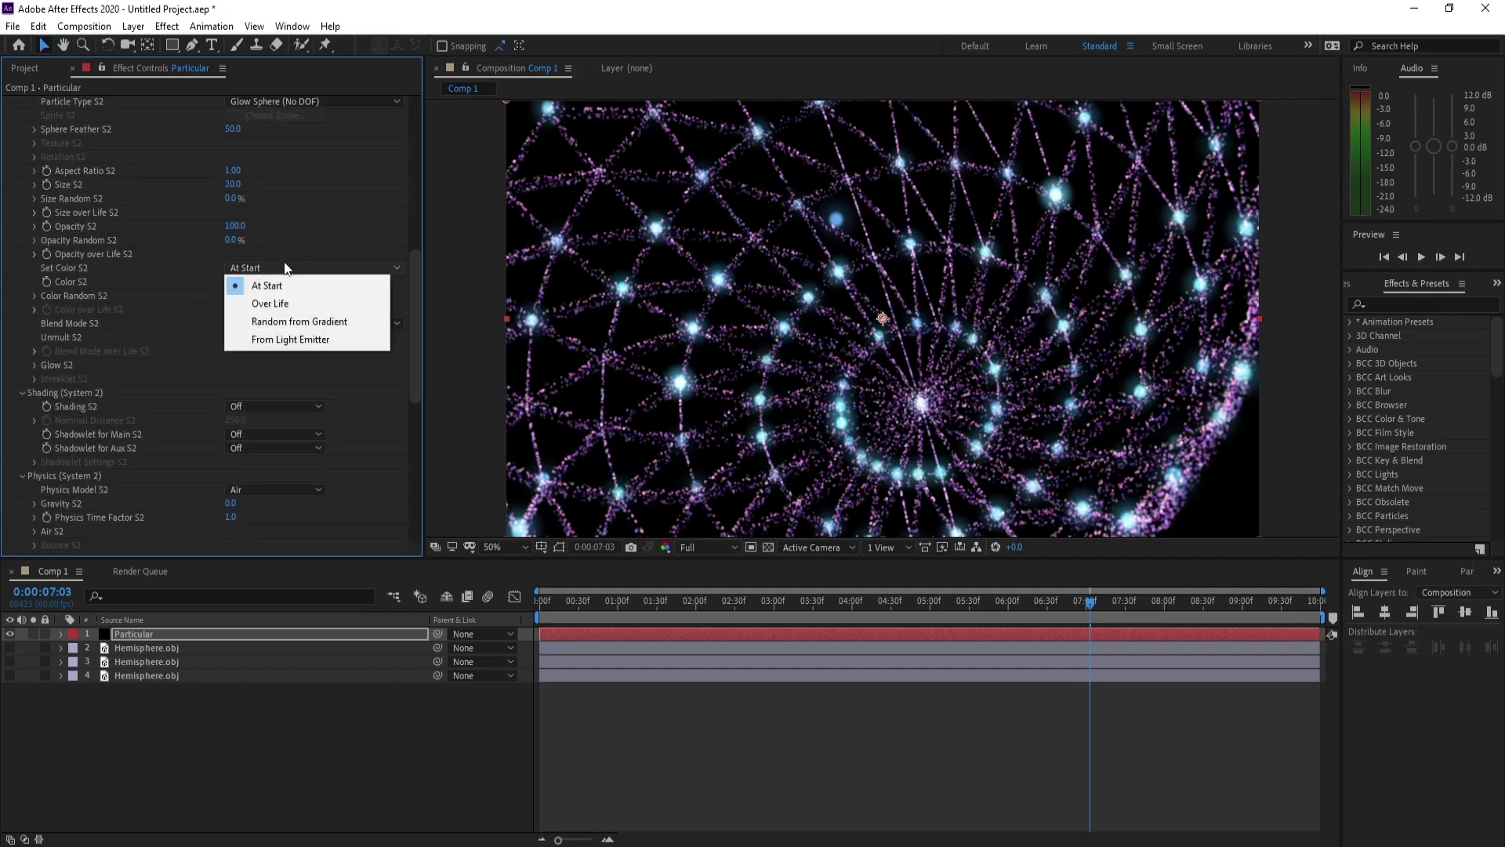
click(286, 303)
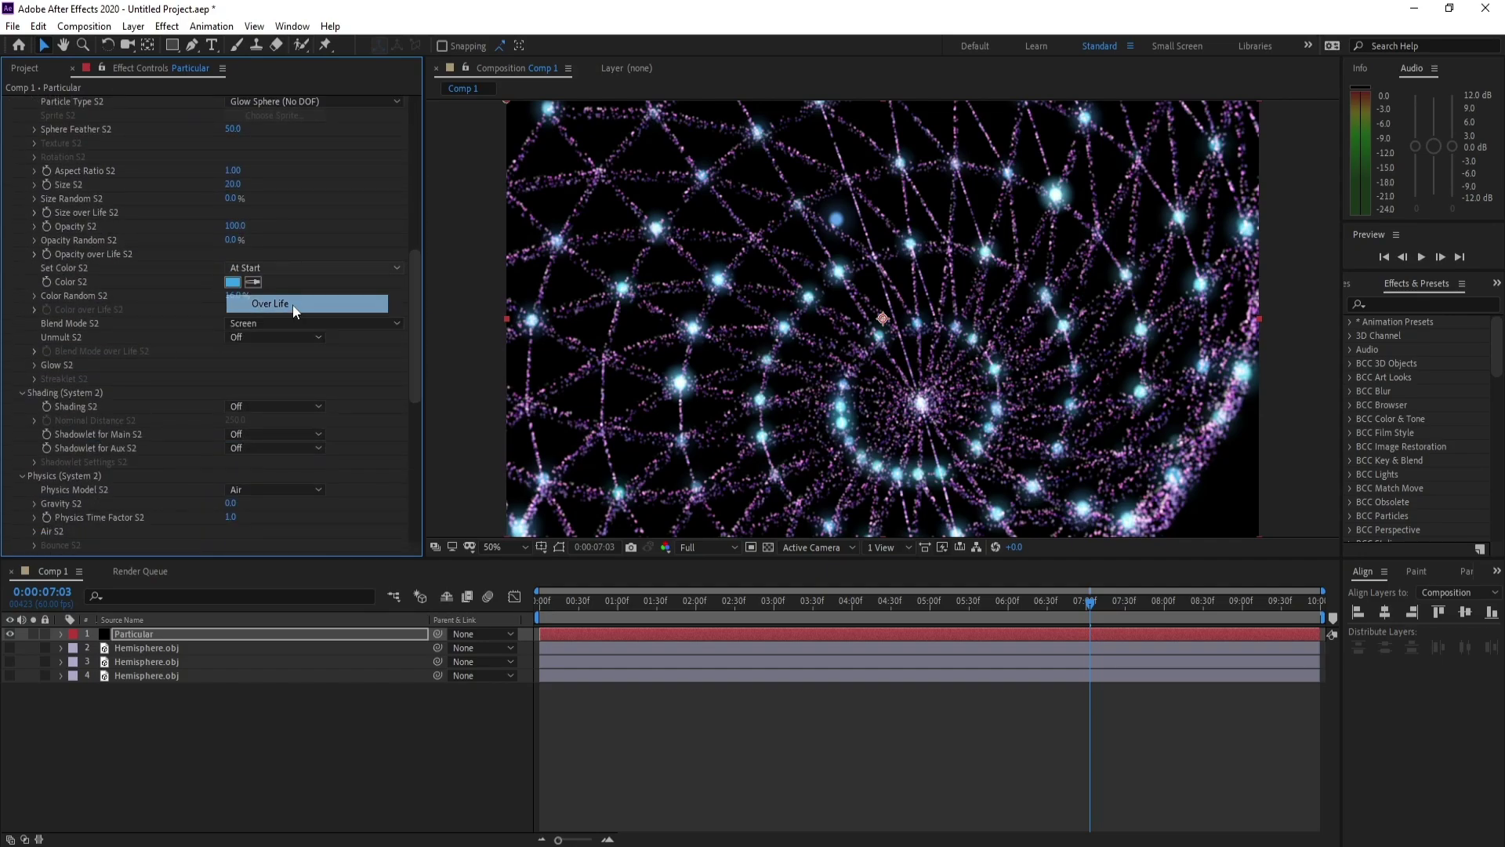
click(36, 310)
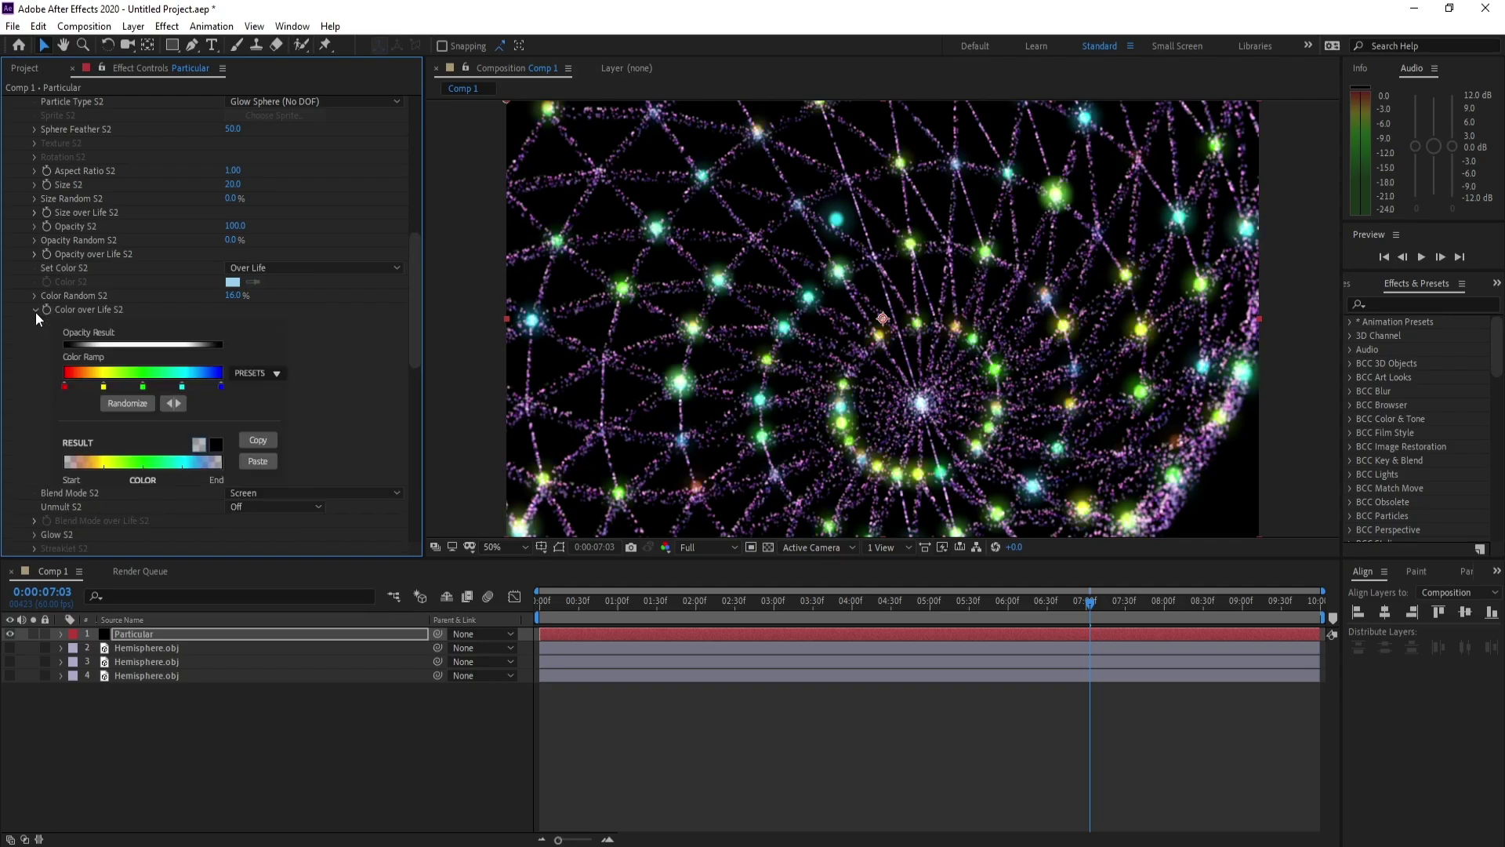
click(267, 461)
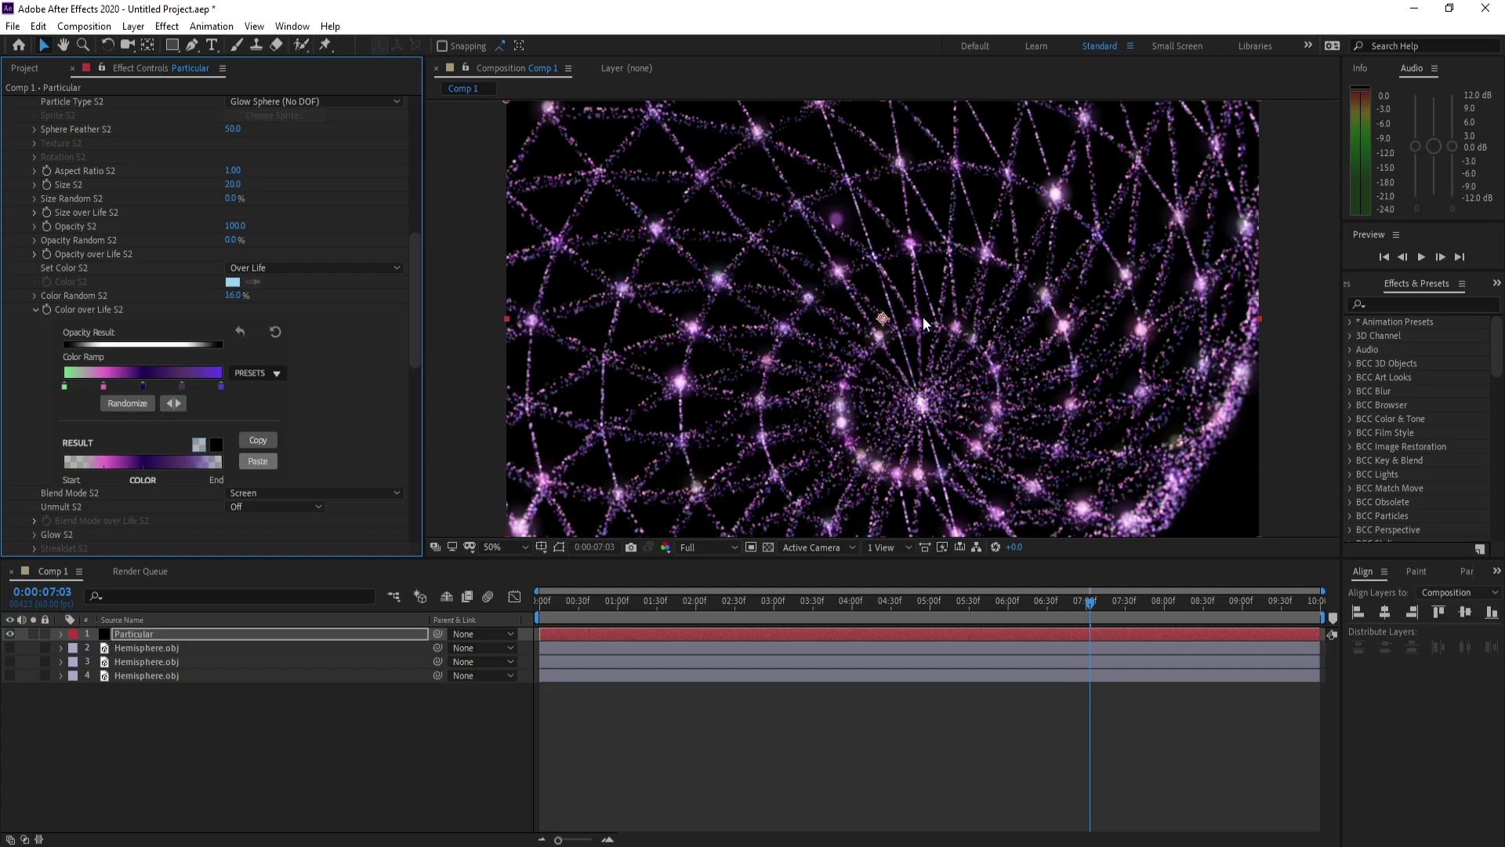
drag(415, 295, 413, 122)
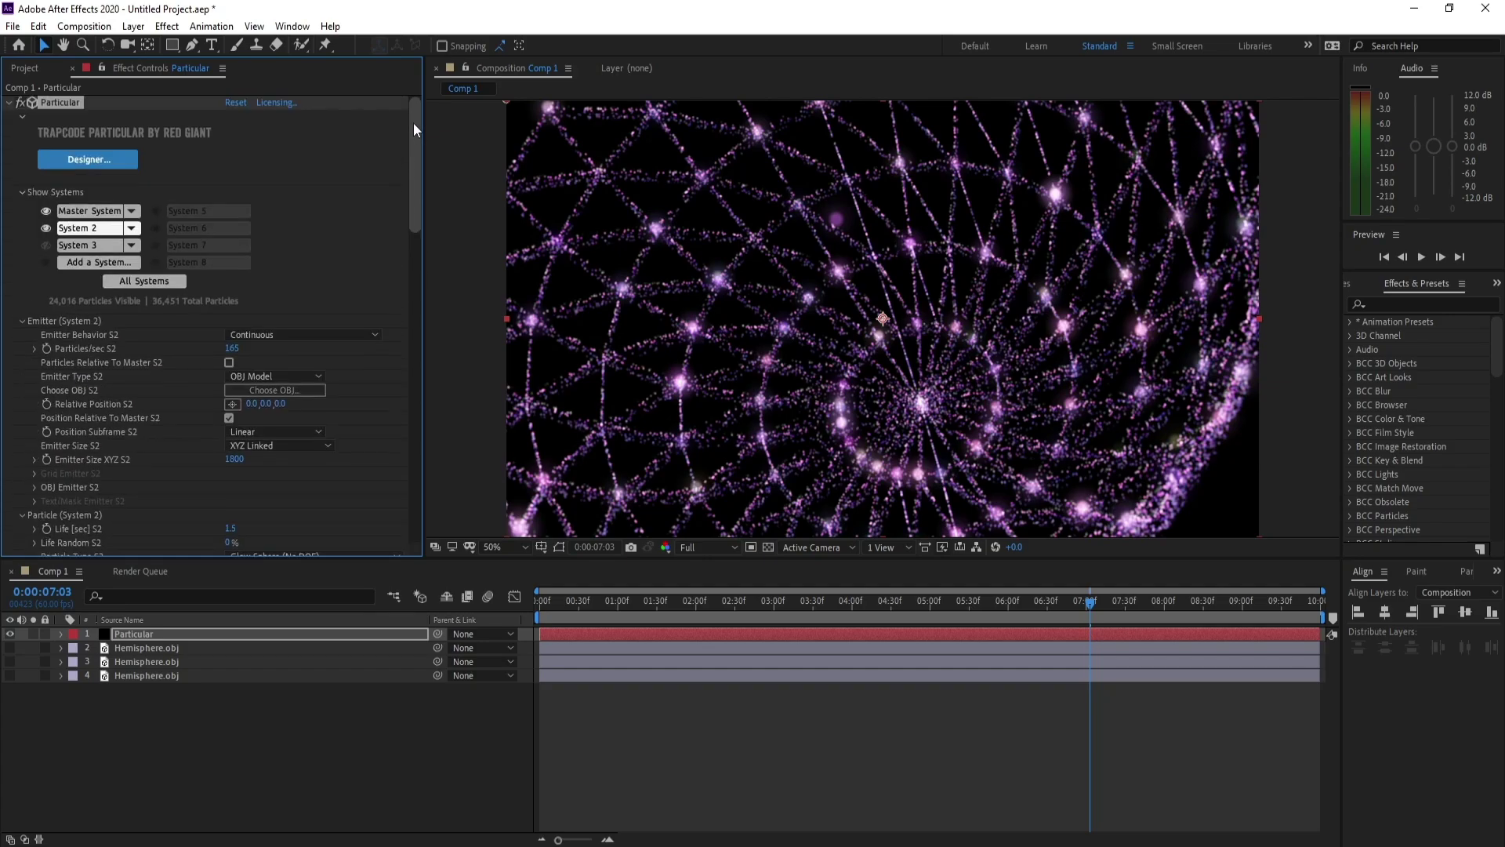
- Select System 3 and turn on its visibility in the render
click(62, 244)
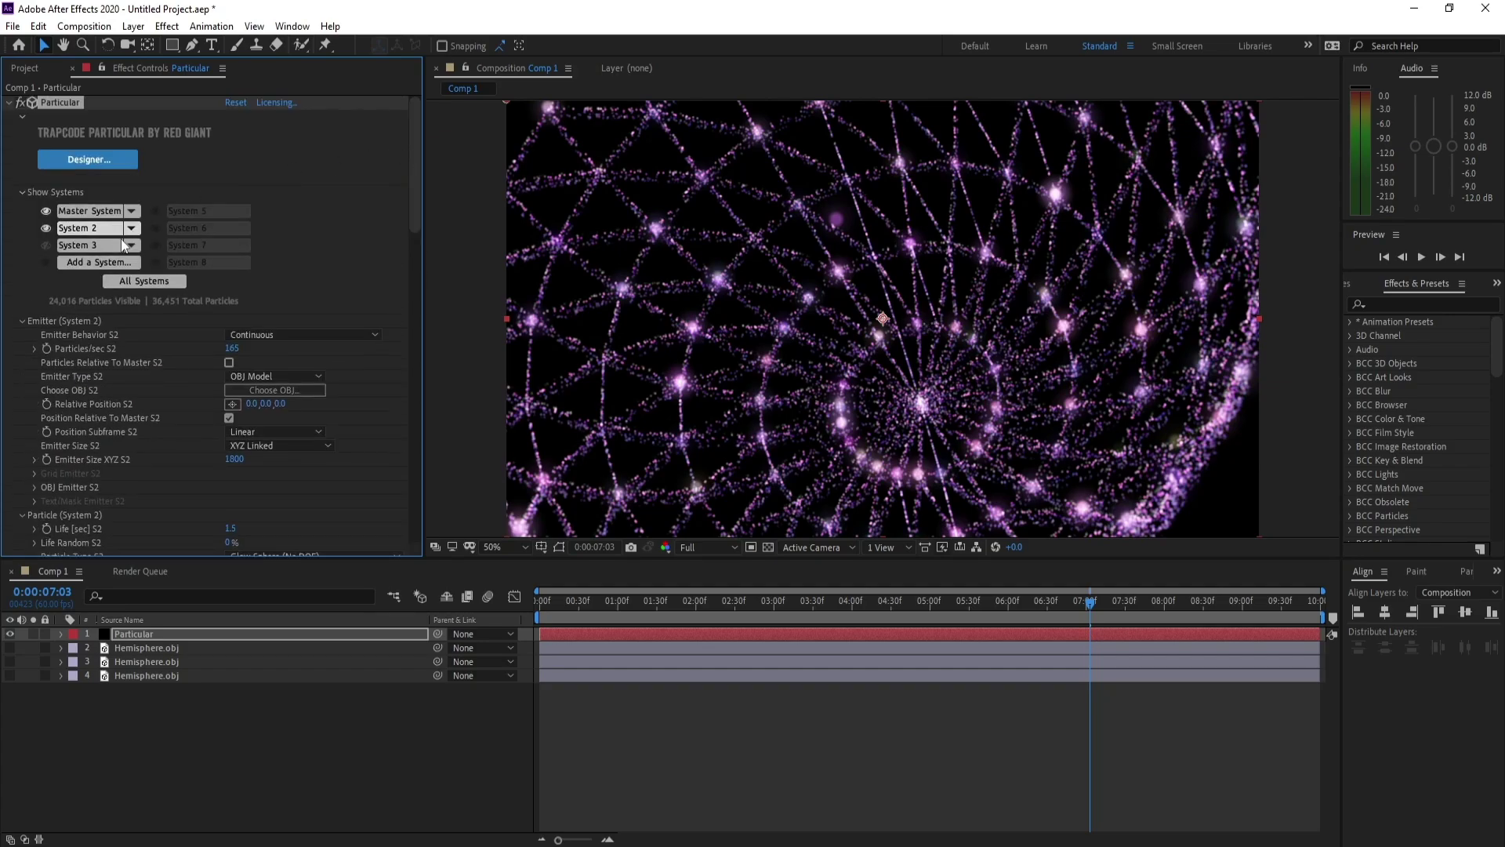
click(49, 245)
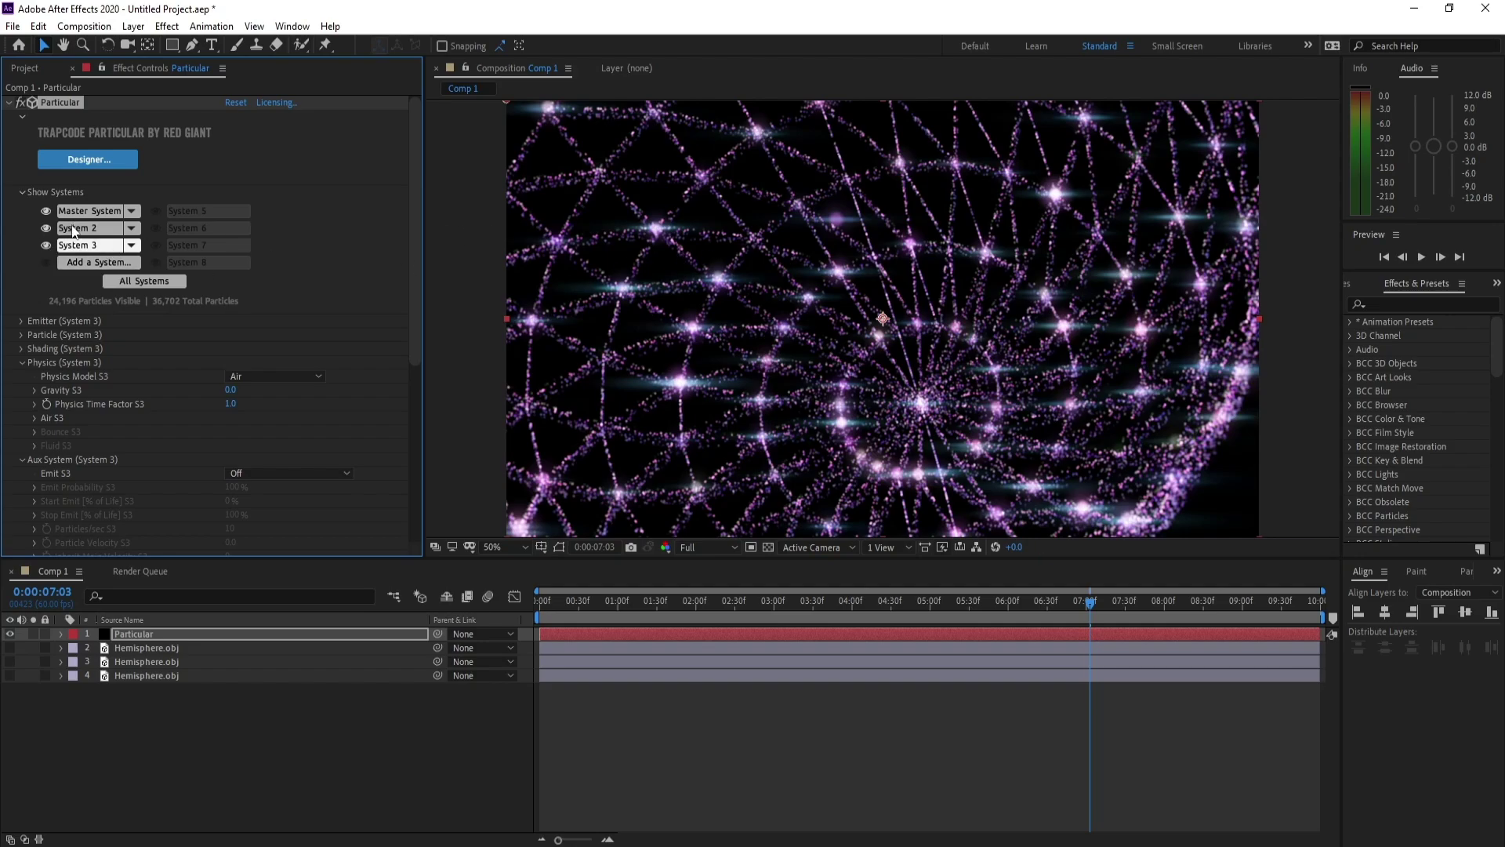
drag(414, 196, 402, 302)
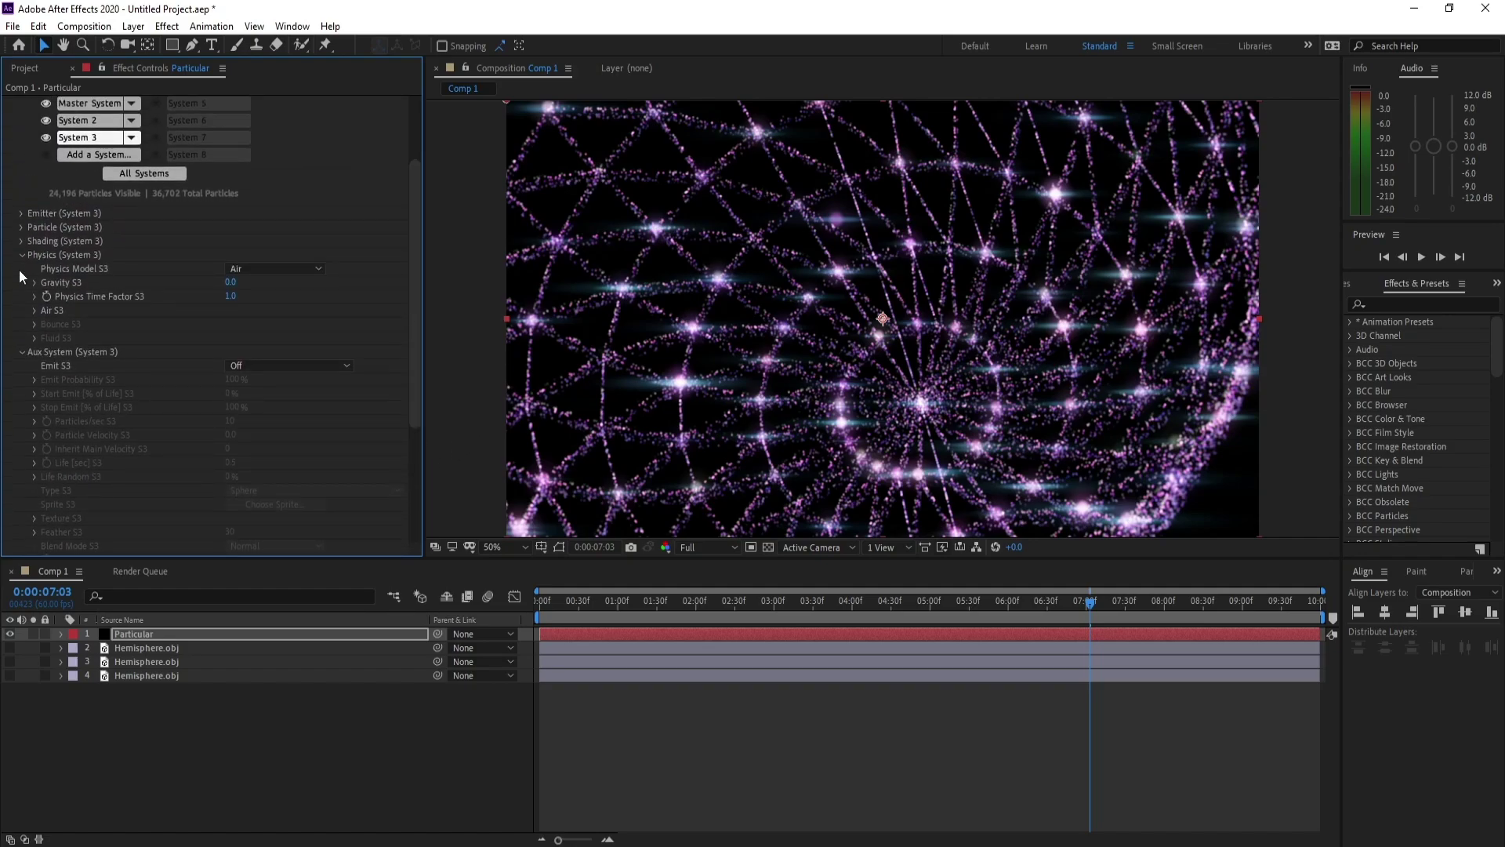
- Set System 3's particle colour to Over Life and paste the green-pink-purple gradient
click(21, 227)
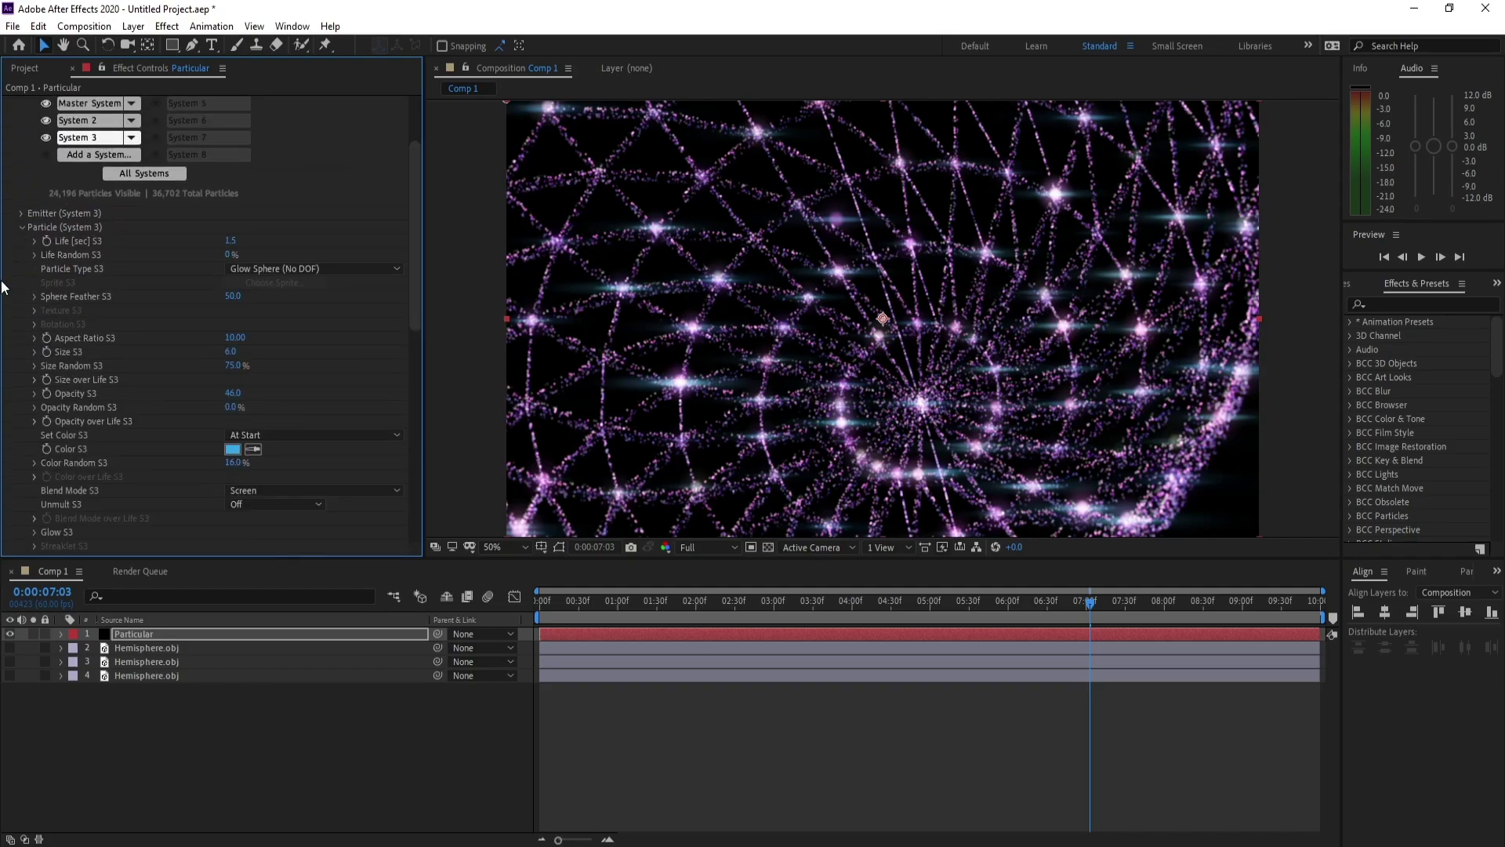
drag(417, 266, 422, 316)
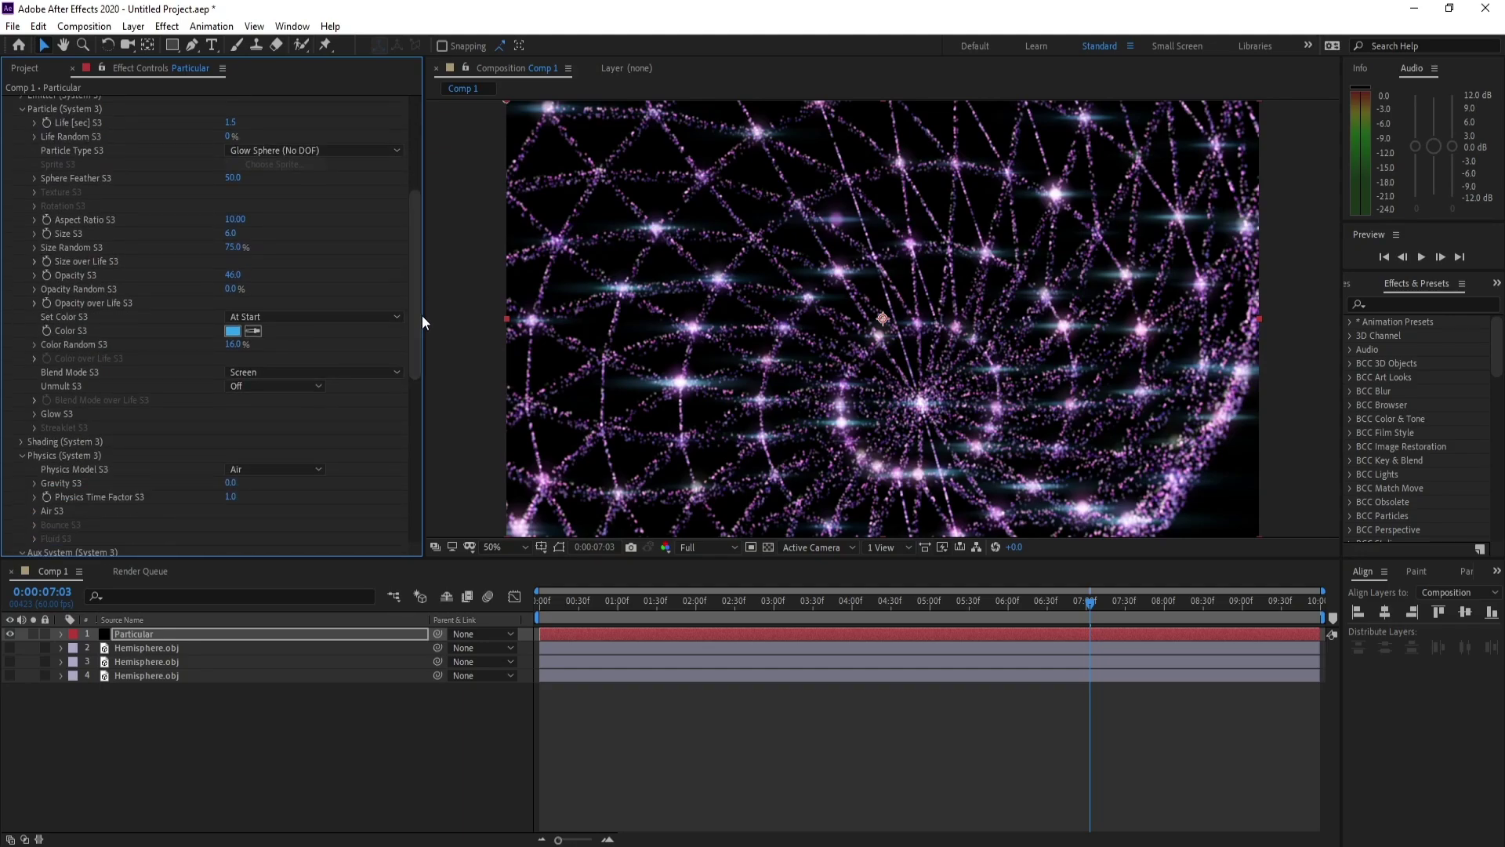
click(346, 316)
click(338, 350)
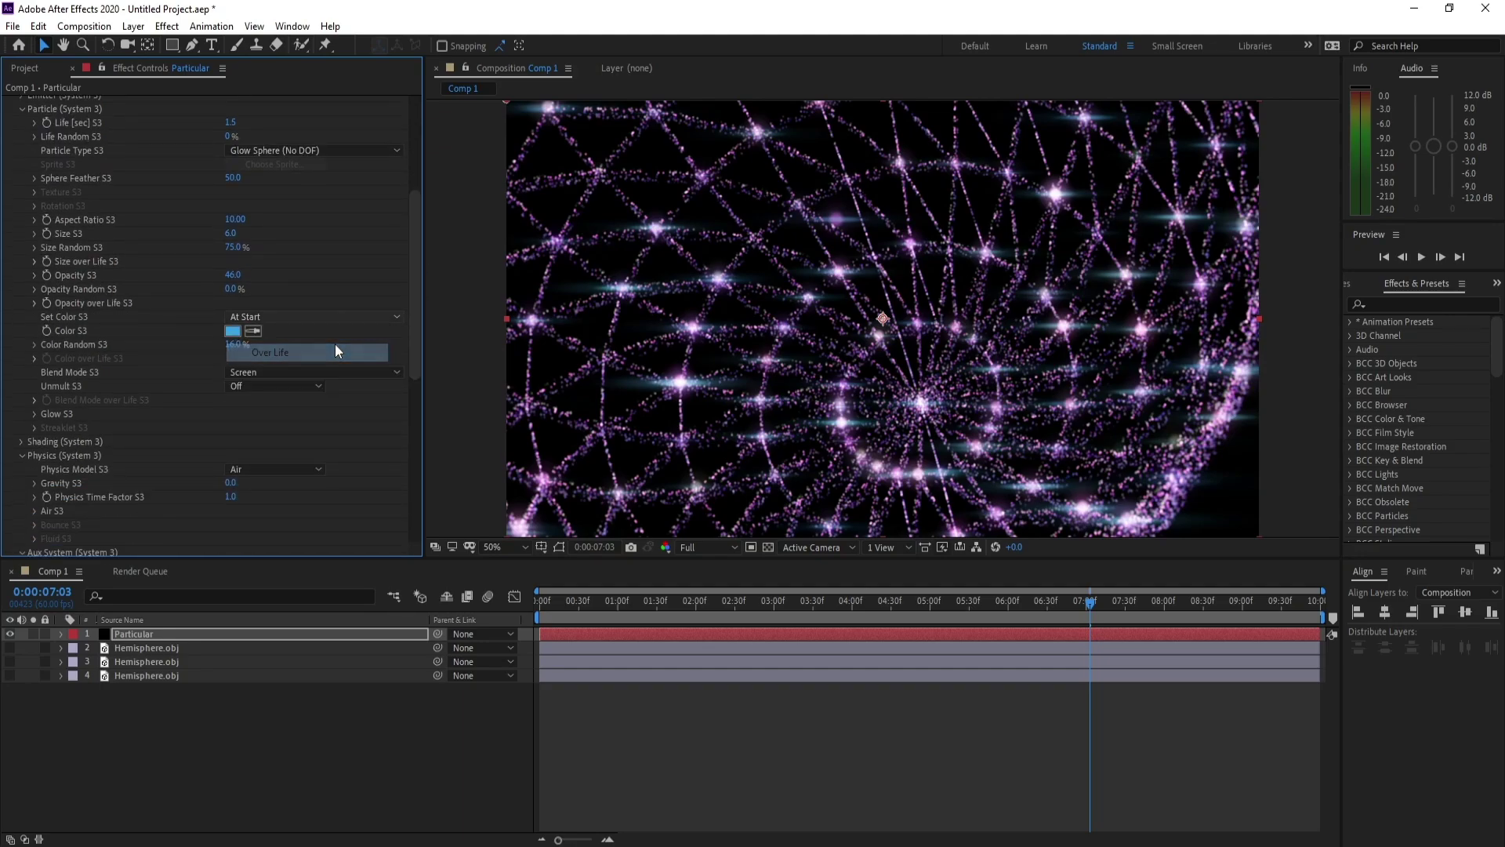
click(34, 358)
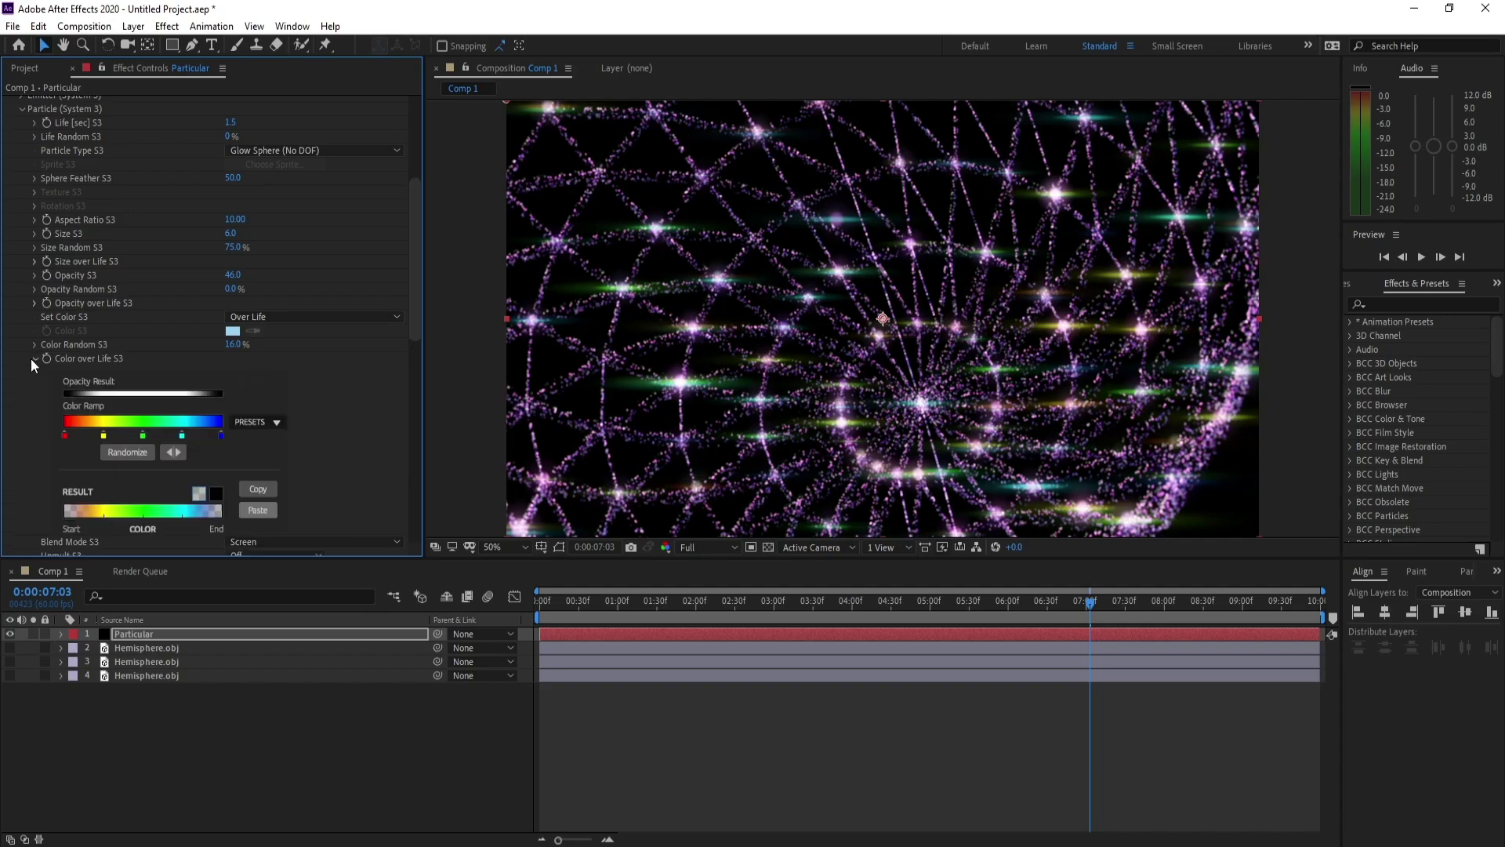
click(273, 511)
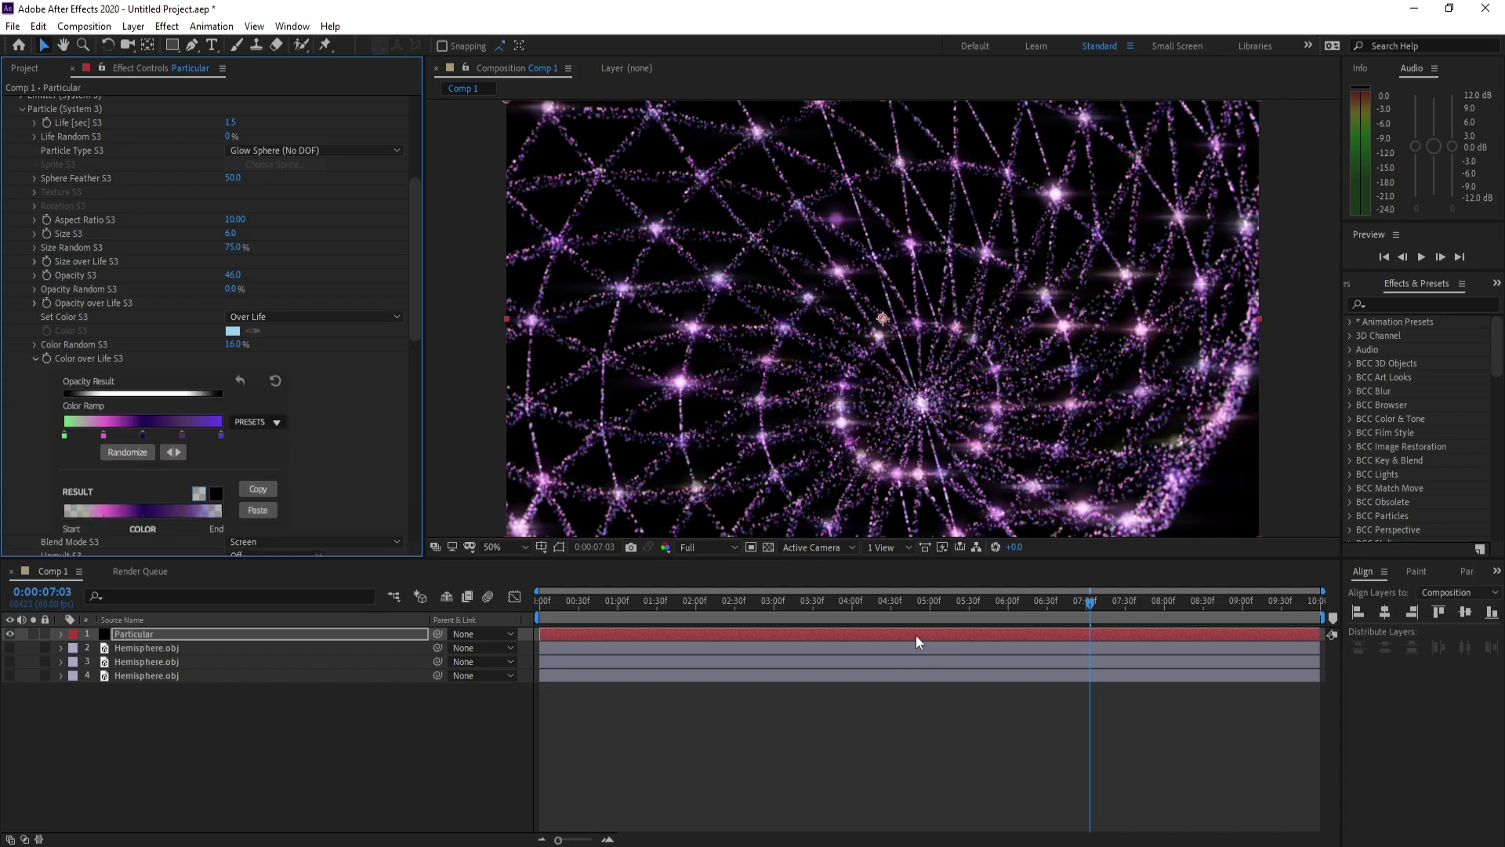
- Scrub the playhead back to about 0:00:03:36 to preview the purple hemisphere grid
drag(903, 609, 822, 627)
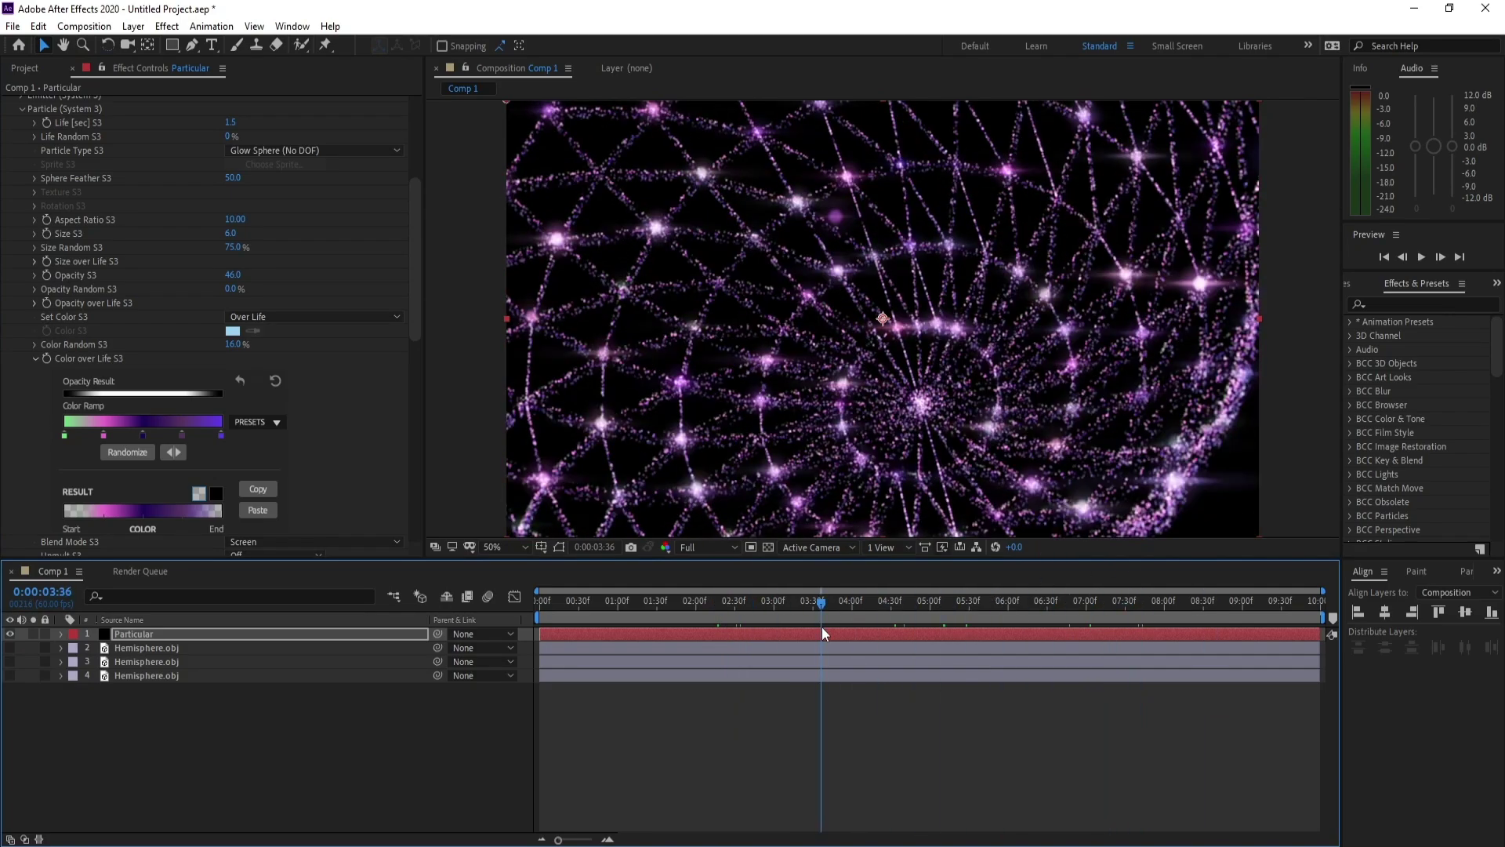